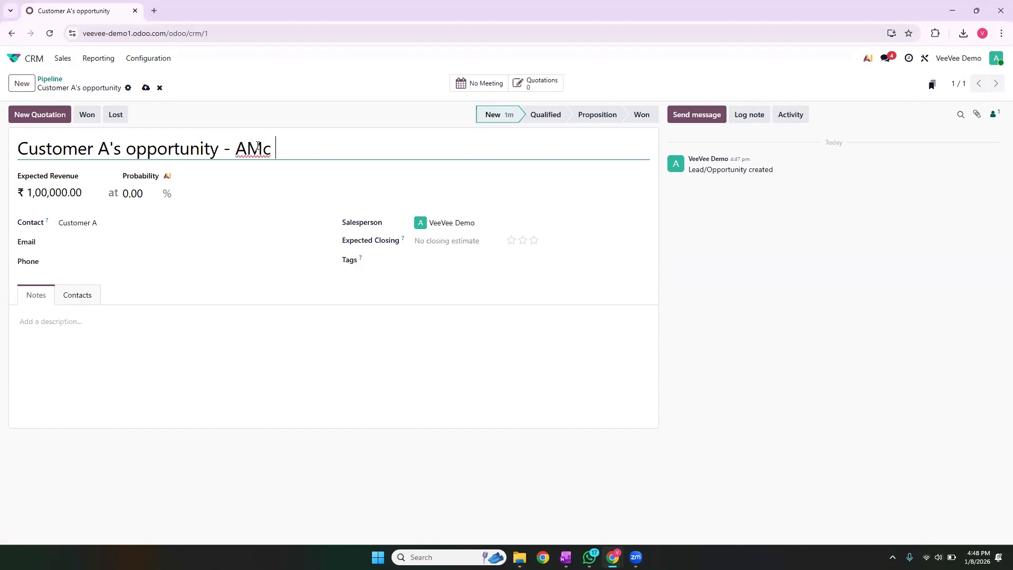
# - Rename the opportunity to "Customer A's opportunity - AMC", save it, and return to the pipeline
pyautogui.press('BackSpace')
pyautogui.write('C')
pyautogui.click(145, 90)
pyautogui.click(54, 80)
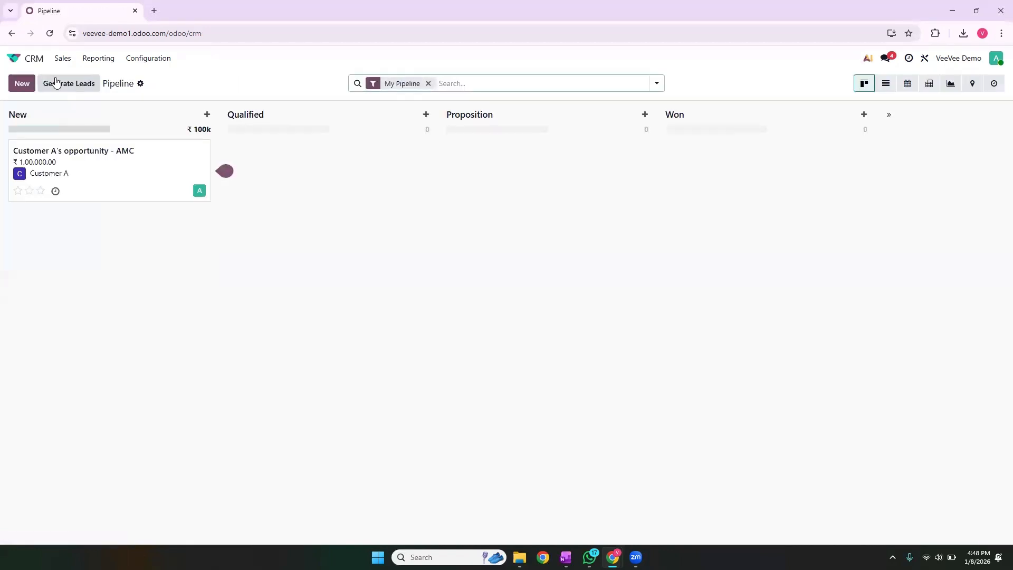
# - Open Customer A's AMC opportunity from the New stage to review its details, and go back to the pipeline
pyautogui.moveTo(81, 130)
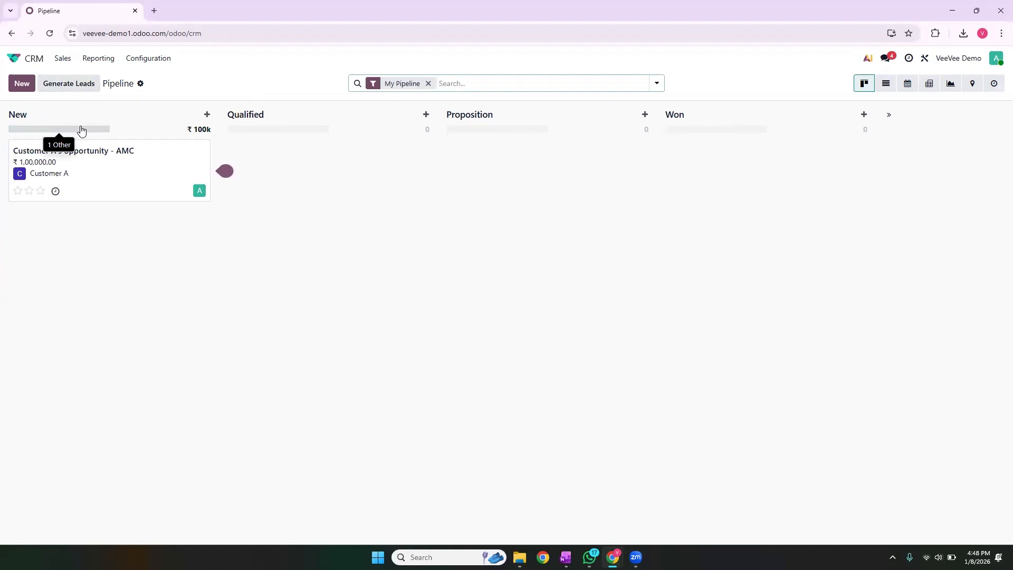
pyautogui.click(105, 184)
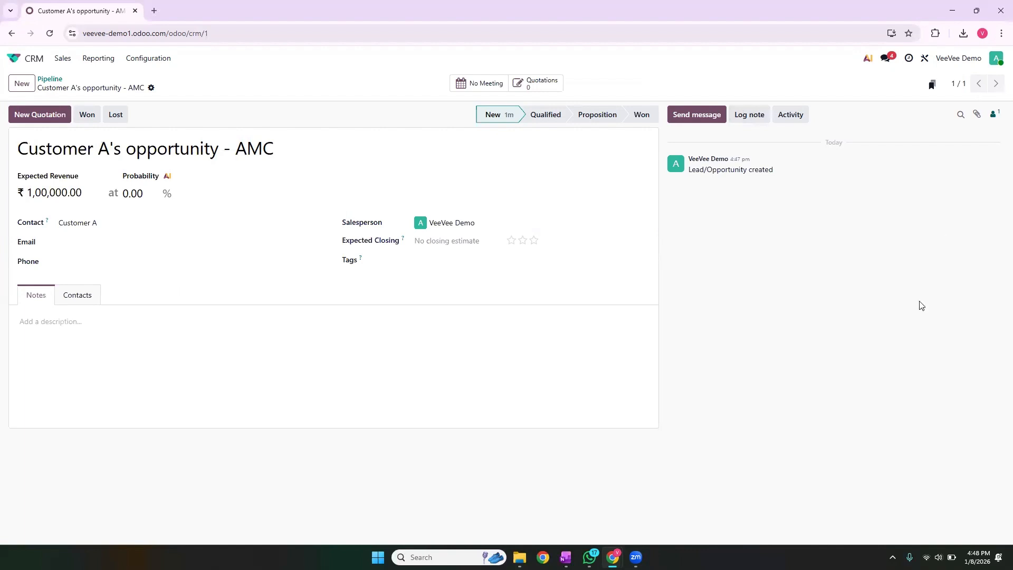
pyautogui.click(52, 79)
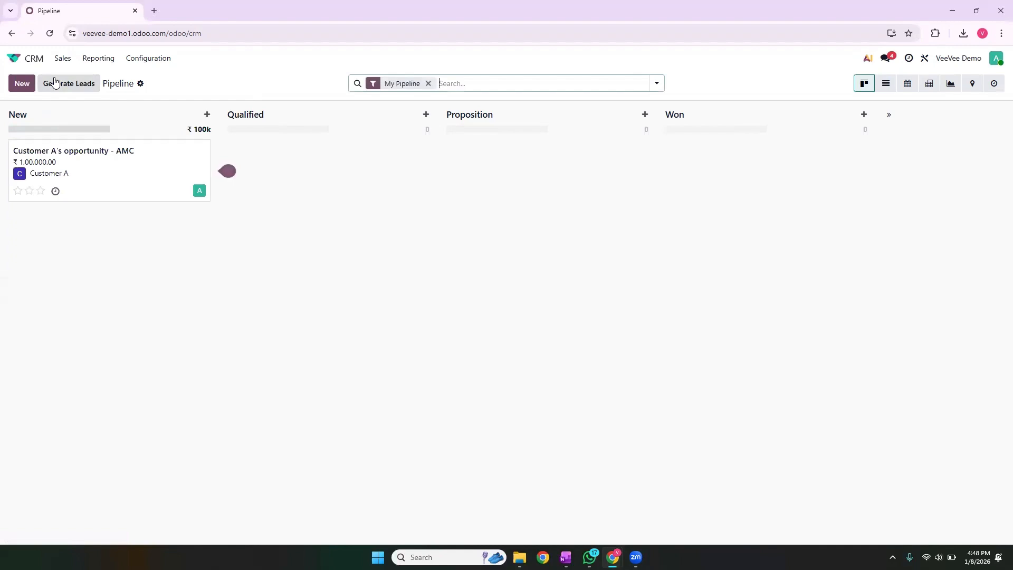
# - Prepare a Call activity on Customer A's AMC opportunity with the note "Customer Fallowup tmr"
pyautogui.moveTo(57, 197)
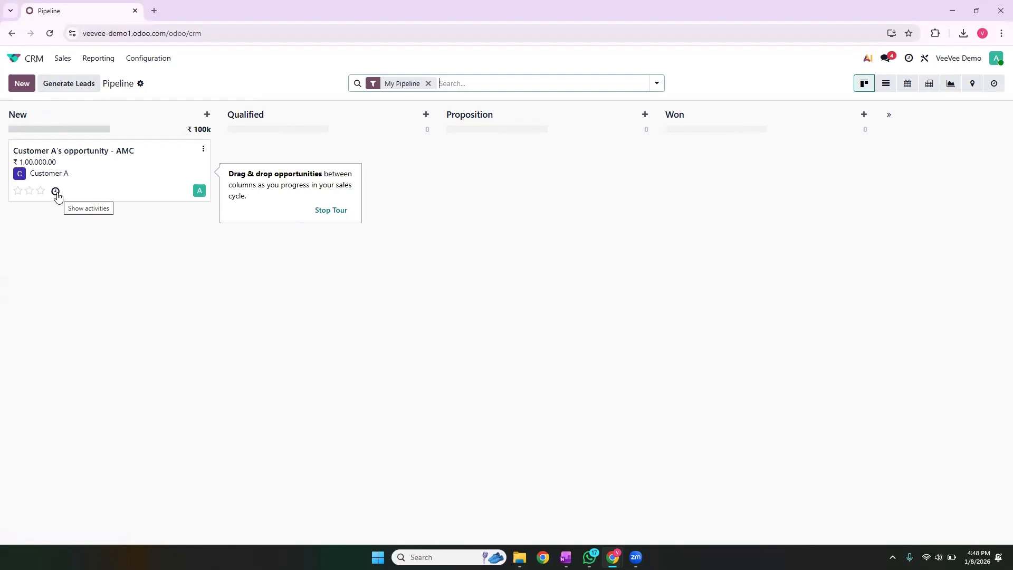
pyautogui.click(56, 195)
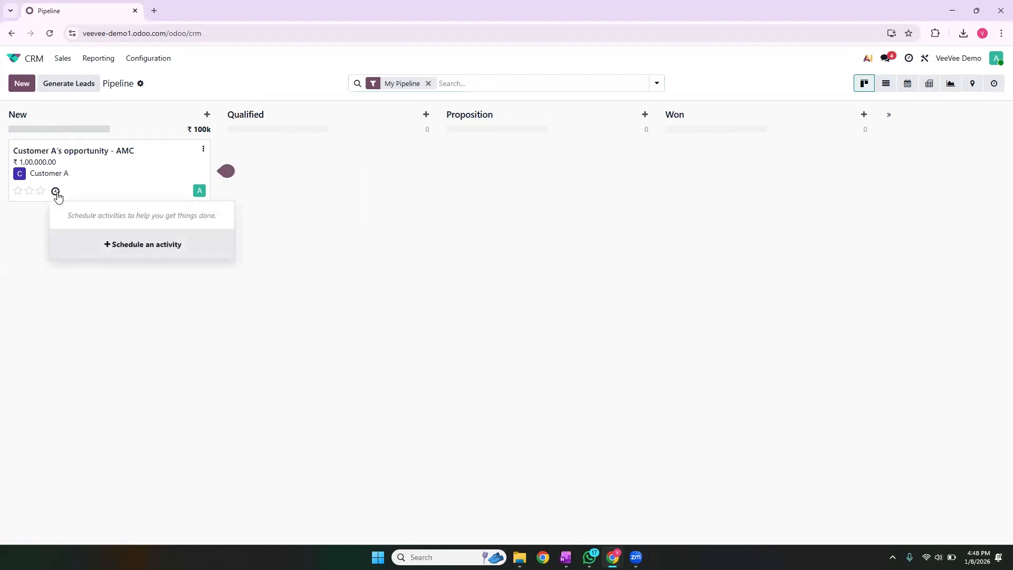
pyautogui.click(150, 254)
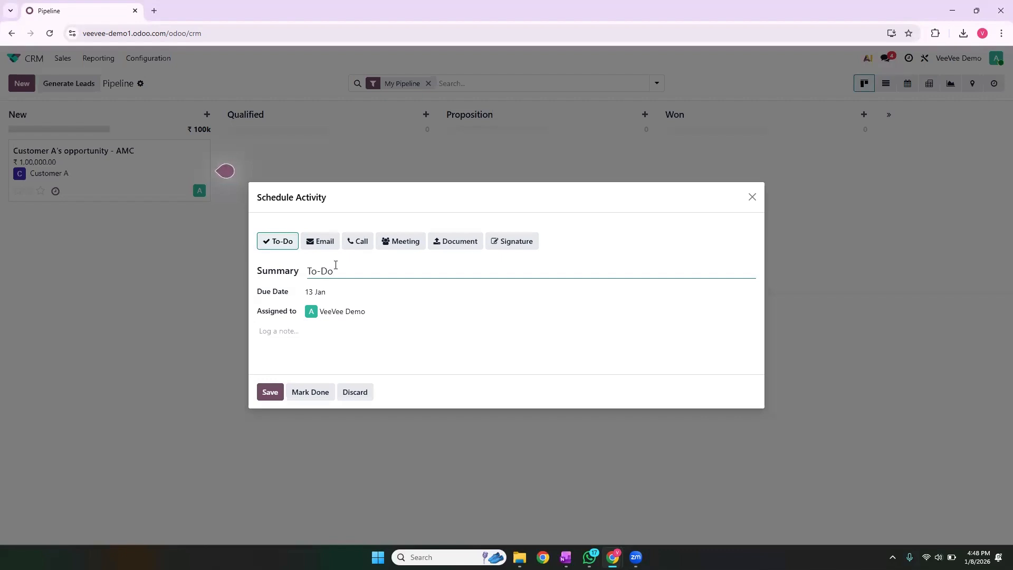
pyautogui.click(315, 243)
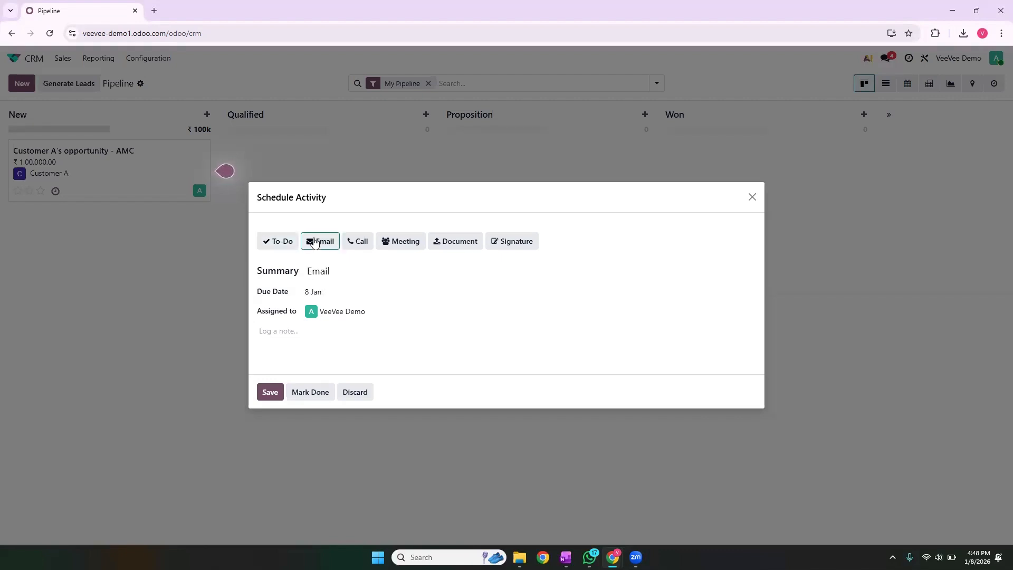
pyautogui.click(361, 245)
pyautogui.click(288, 336)
pyautogui.write('Customer Fallowup tmr')
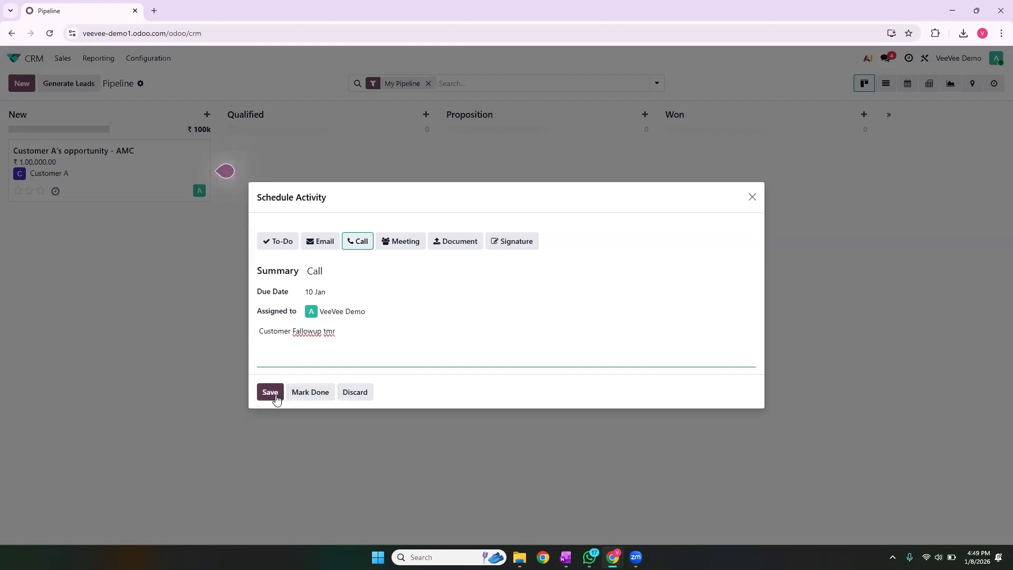
# - Save the call activity with a due date of 9 January 2026 and view it on the opportunity card
pyautogui.click(340, 292)
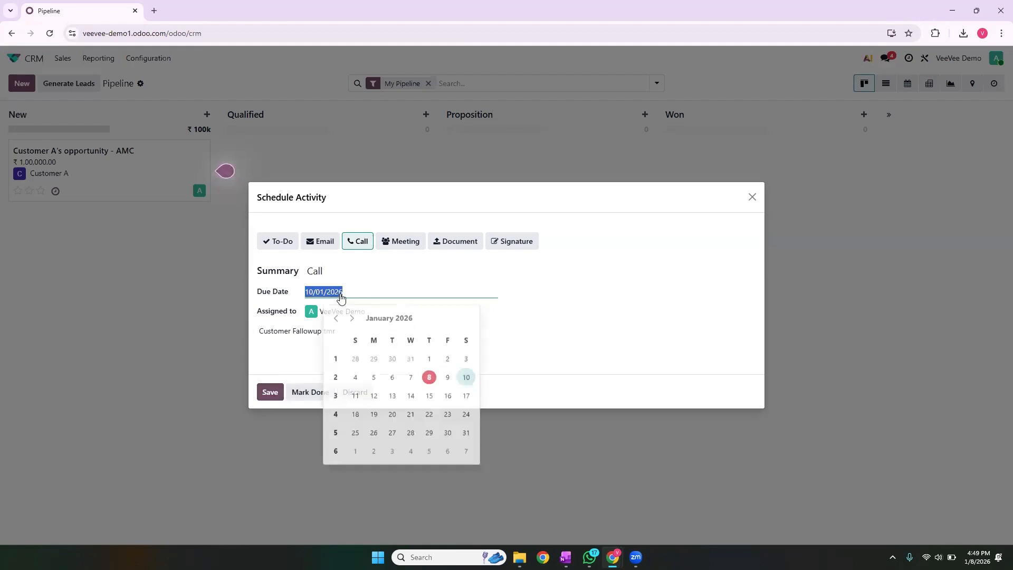
pyautogui.click(446, 376)
pyautogui.click(272, 399)
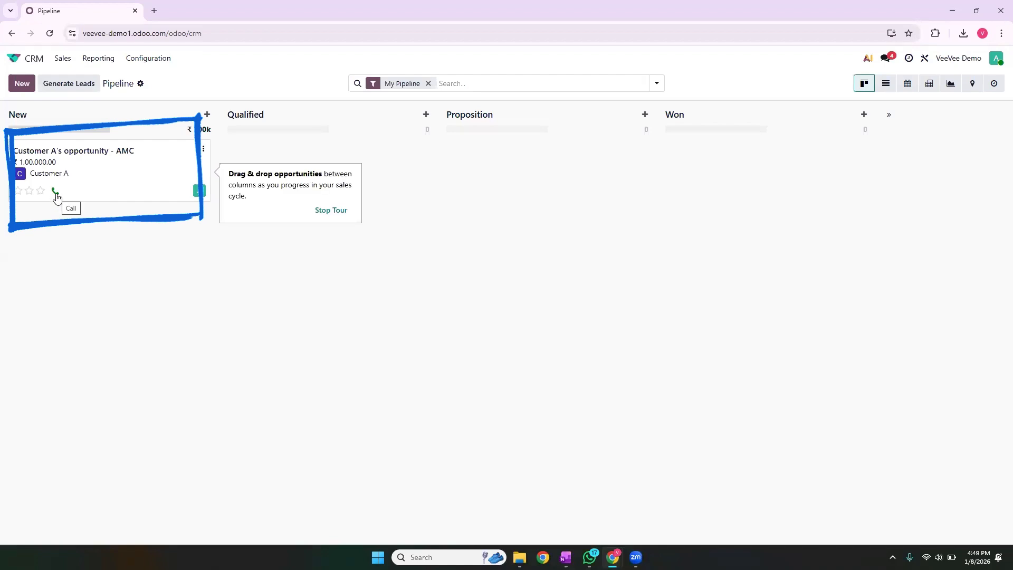
pyautogui.click(56, 196)
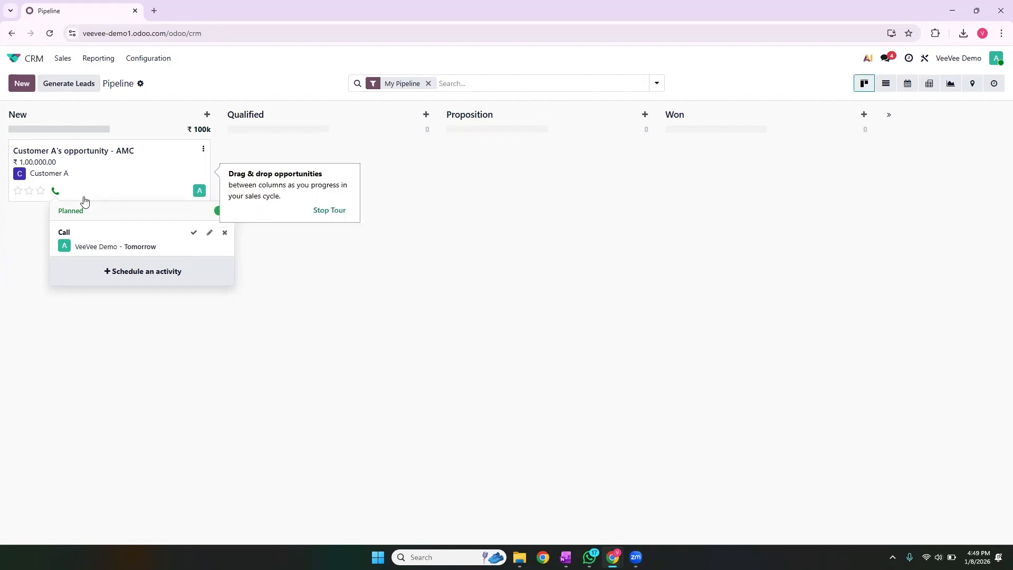
# - Switch to the Sales app, review Customer A's unconfirmed quotation, and return to the quotations list
pyautogui.click(37, 61)
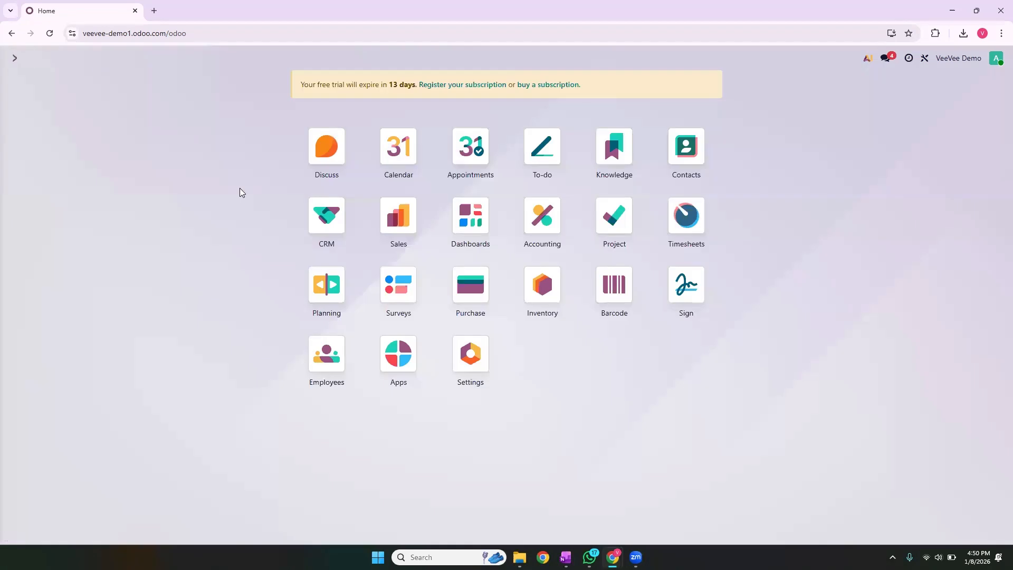
pyautogui.click(387, 220)
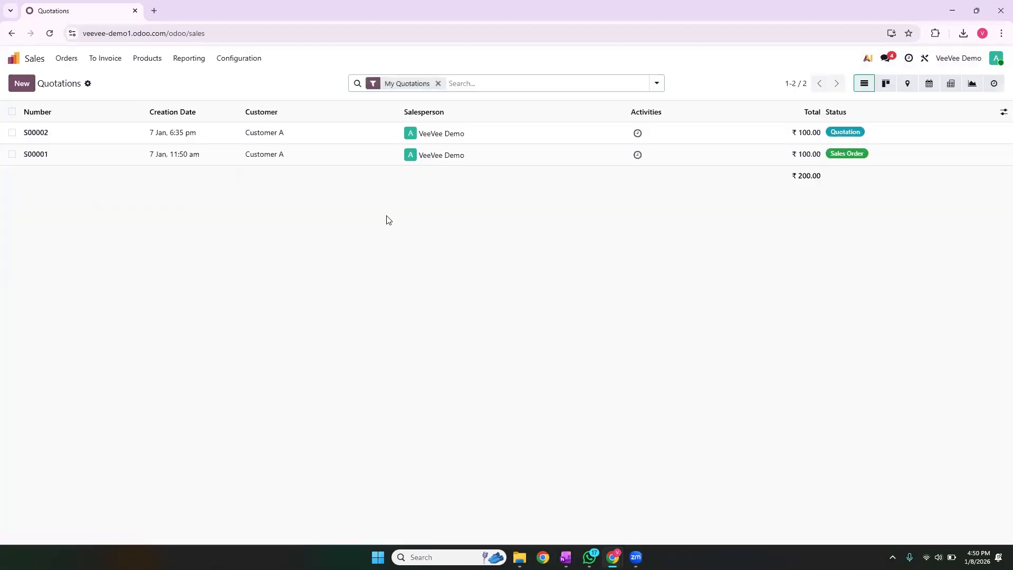
pyautogui.click(306, 138)
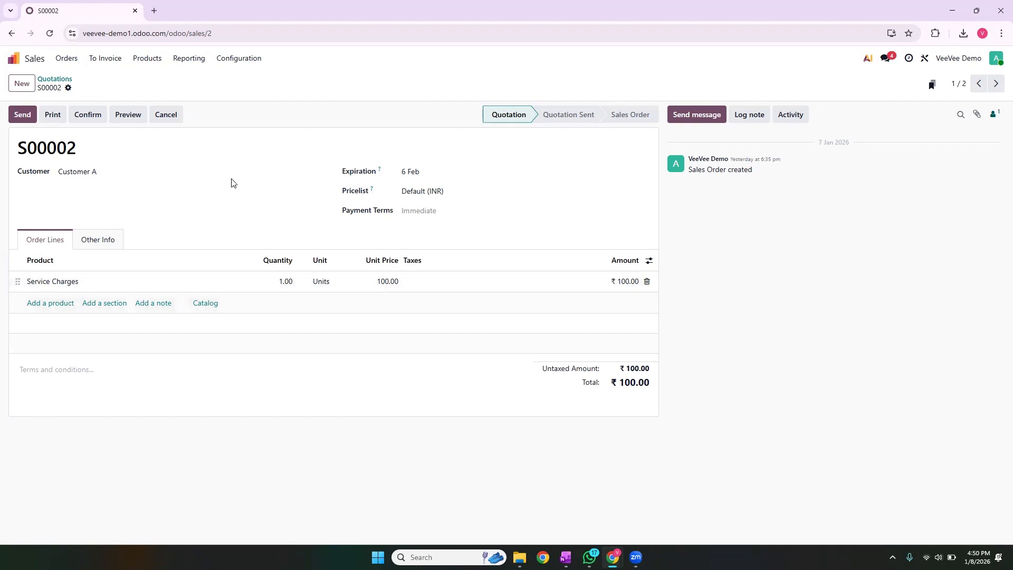
pyautogui.click(49, 78)
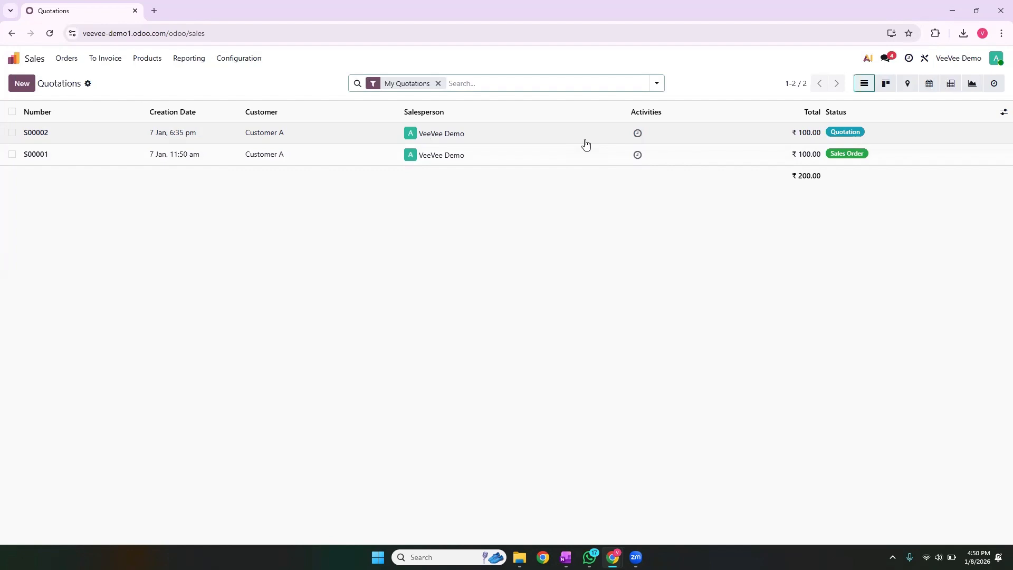
# - Prepare an Email activity on Customer A's unconfirmed quotation with a due date of 8 January 2026
pyautogui.click(637, 134)
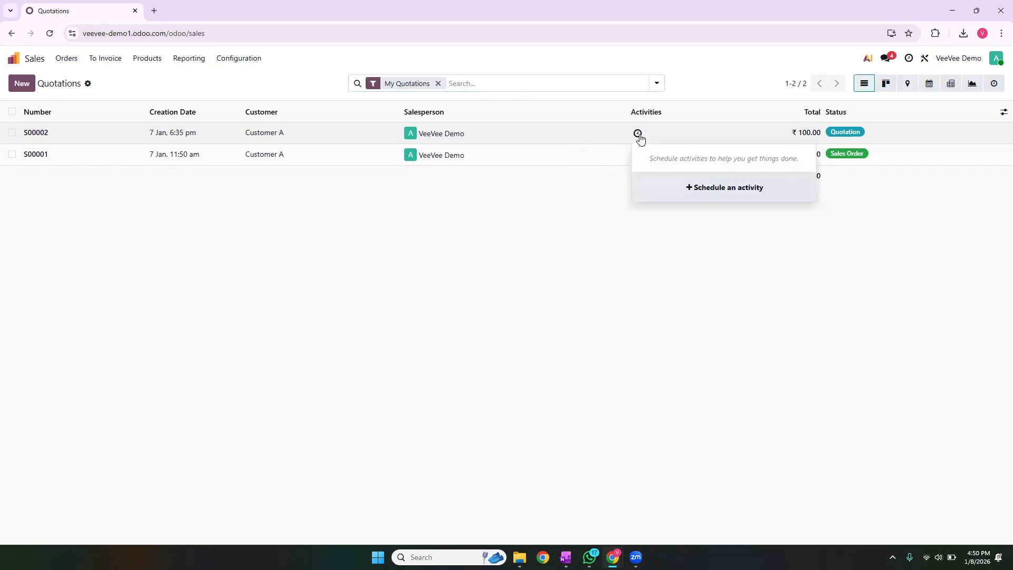
pyautogui.click(717, 188)
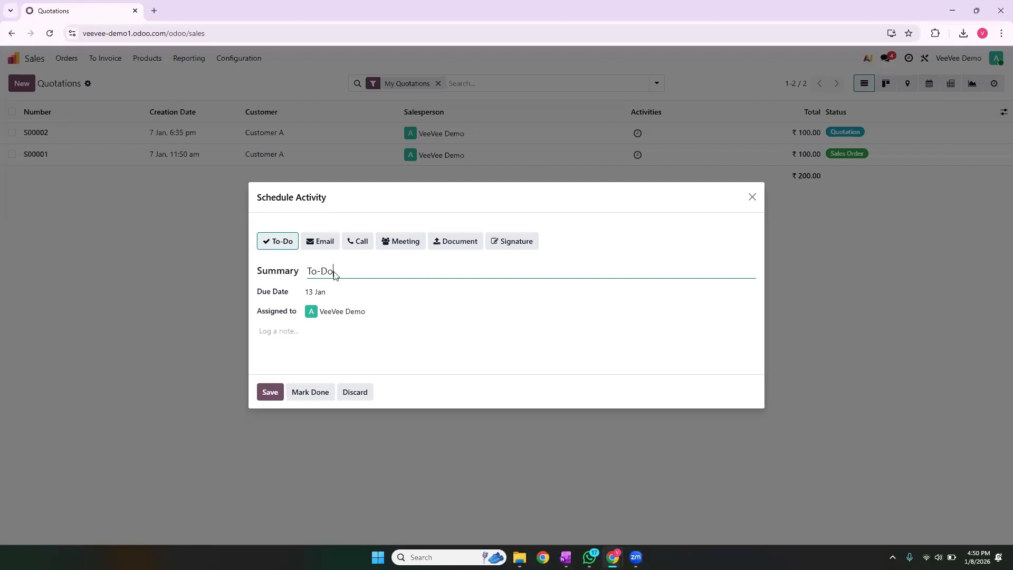
pyautogui.click(321, 248)
pyautogui.click(356, 296)
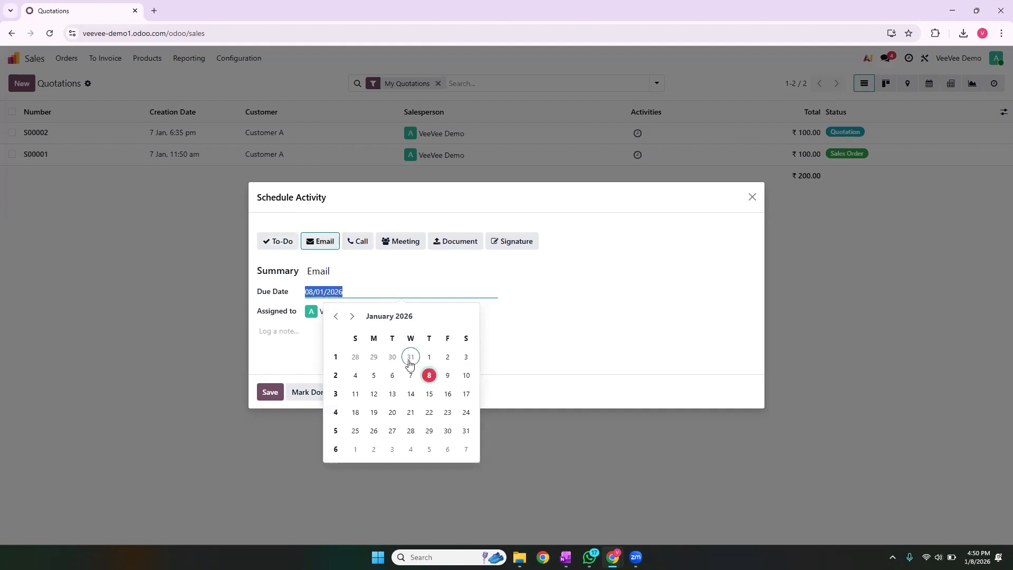
pyautogui.click(430, 376)
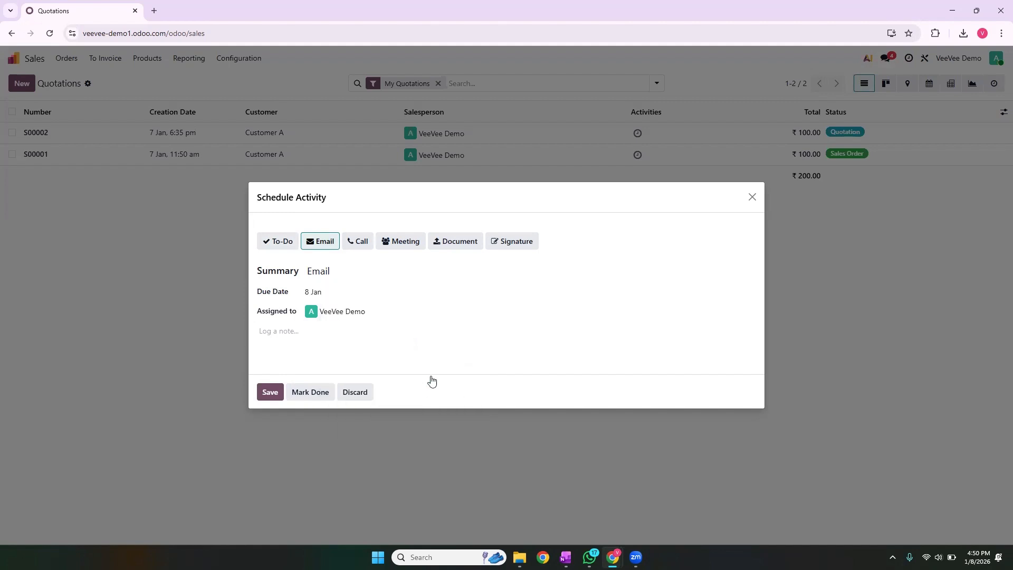
# - Add the note "Quotation send Today" to the email activity and save it
pyautogui.click(304, 334)
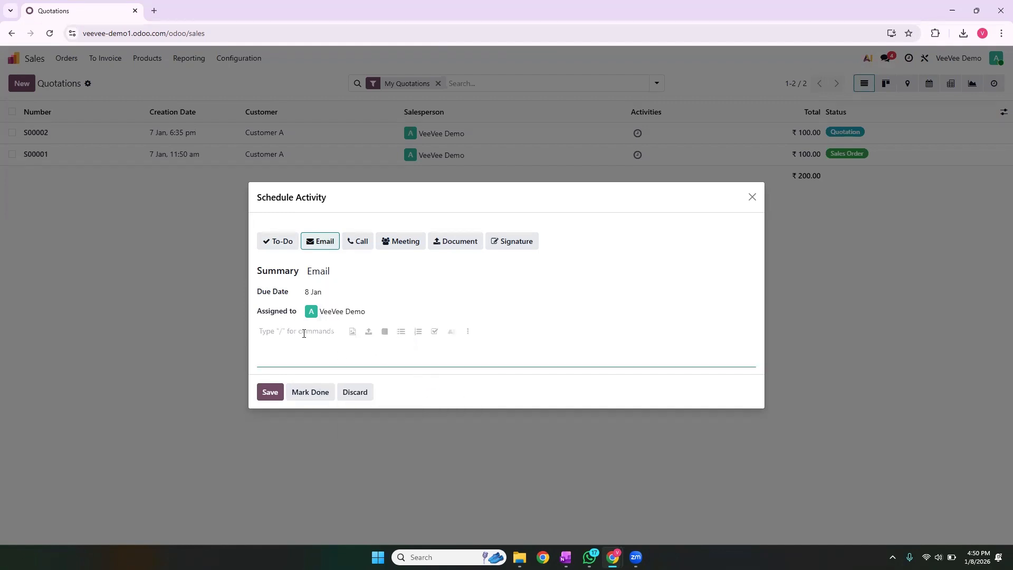
pyautogui.write('Quotation send Today')
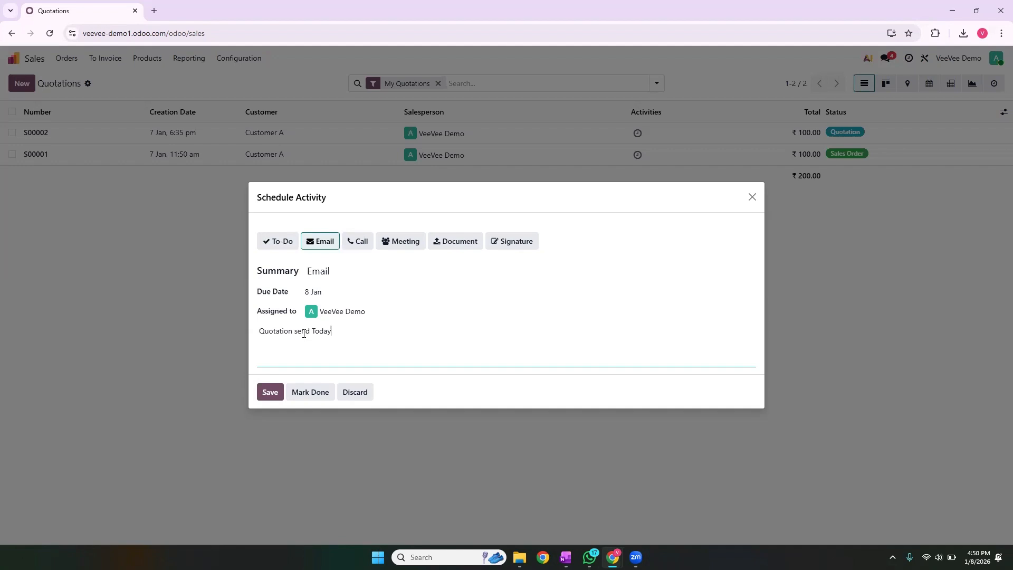
pyautogui.click(270, 396)
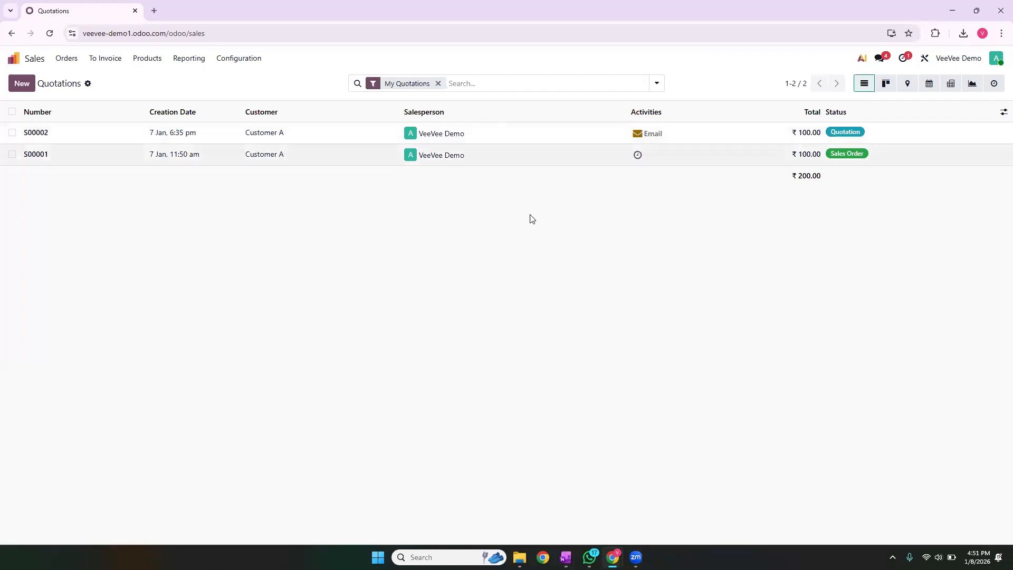
# - Reopen the Sales quotations and check the scheduled email activity in the list and in the quotation record
pyautogui.click(14, 58)
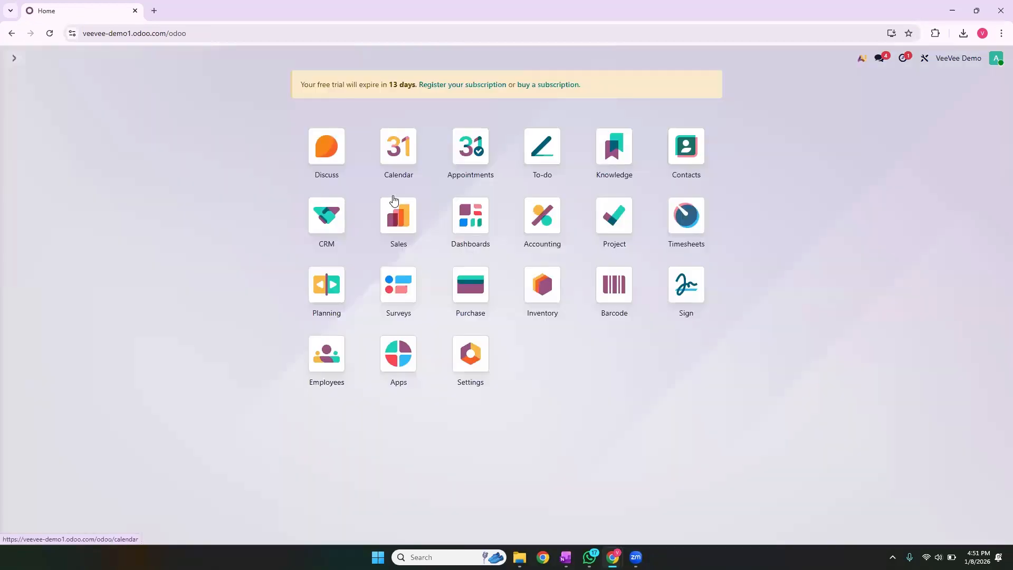
pyautogui.click(399, 227)
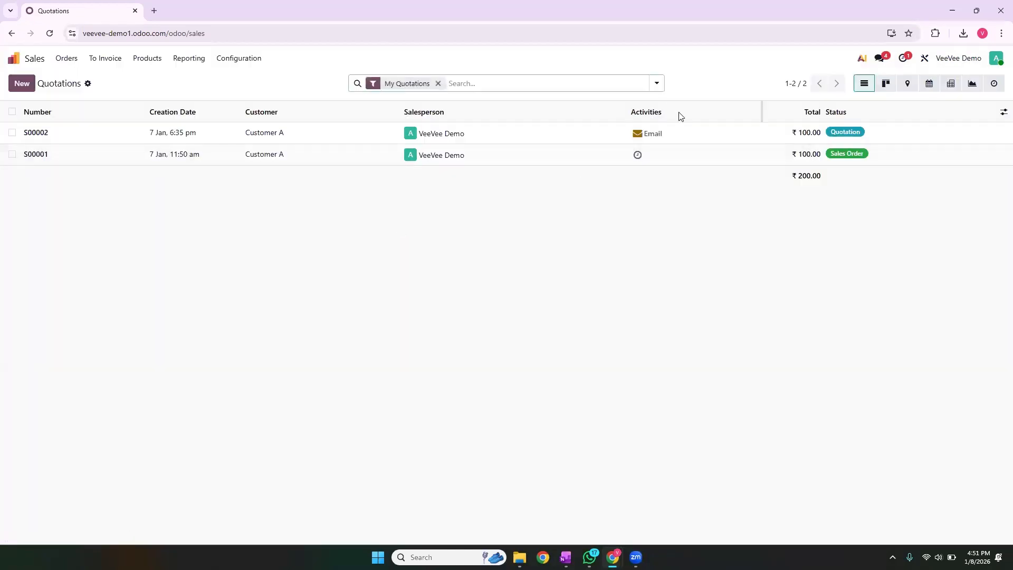
pyautogui.click(654, 137)
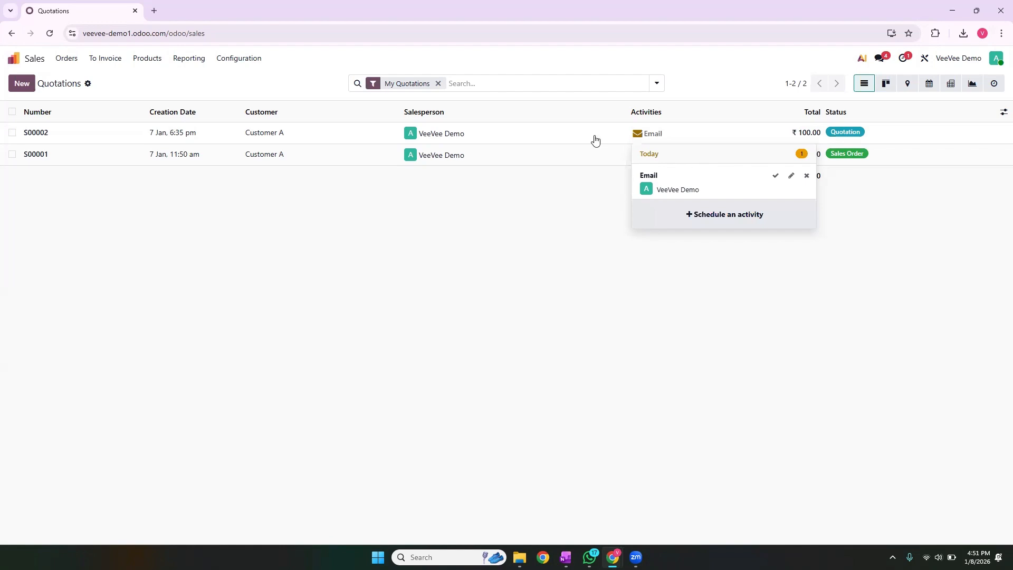
pyautogui.click(570, 138)
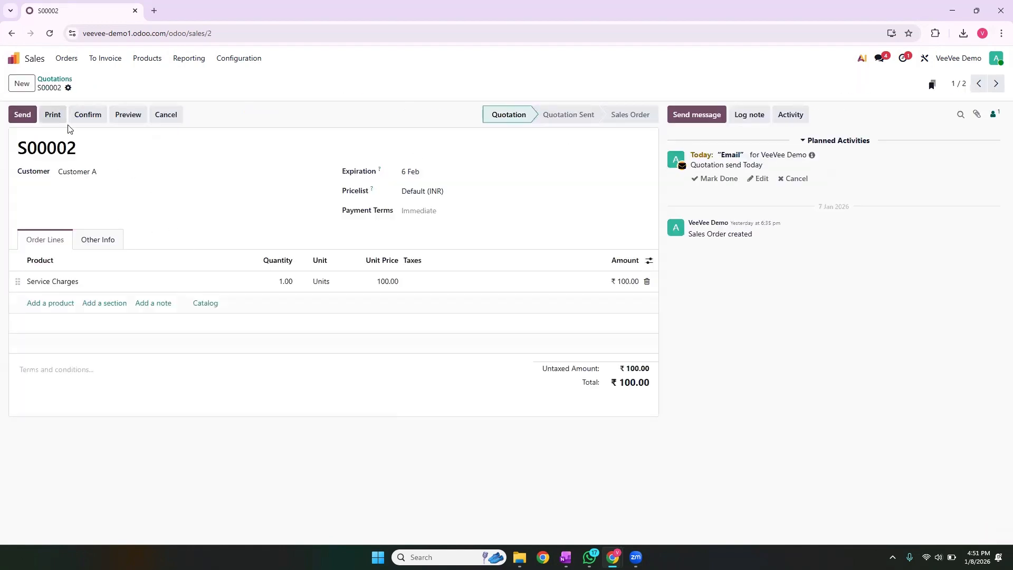
pyautogui.click(59, 84)
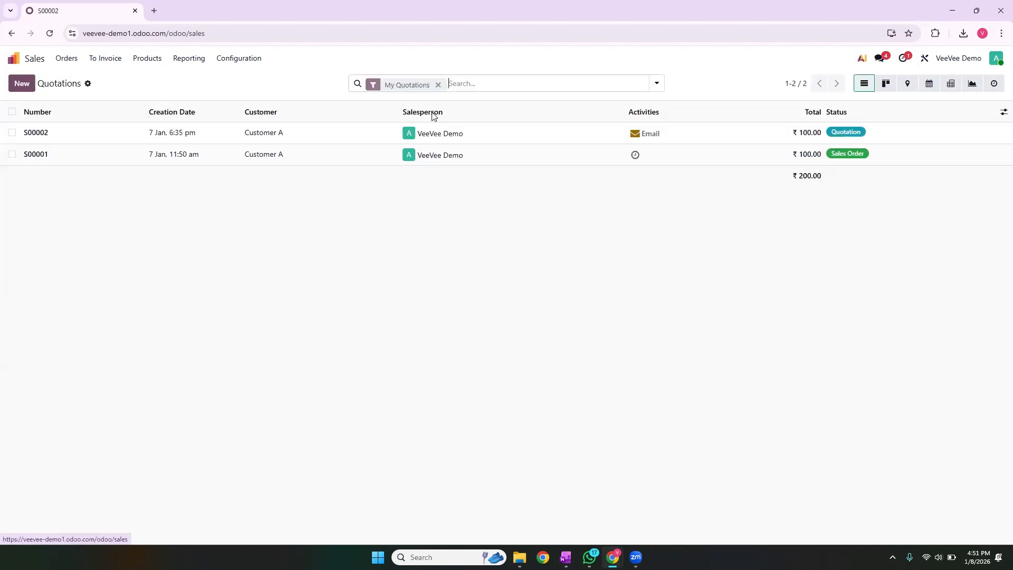
# - Mark the quotation's email activity as done with the feedback "Quot Send To Customer"
pyautogui.click(522, 130)
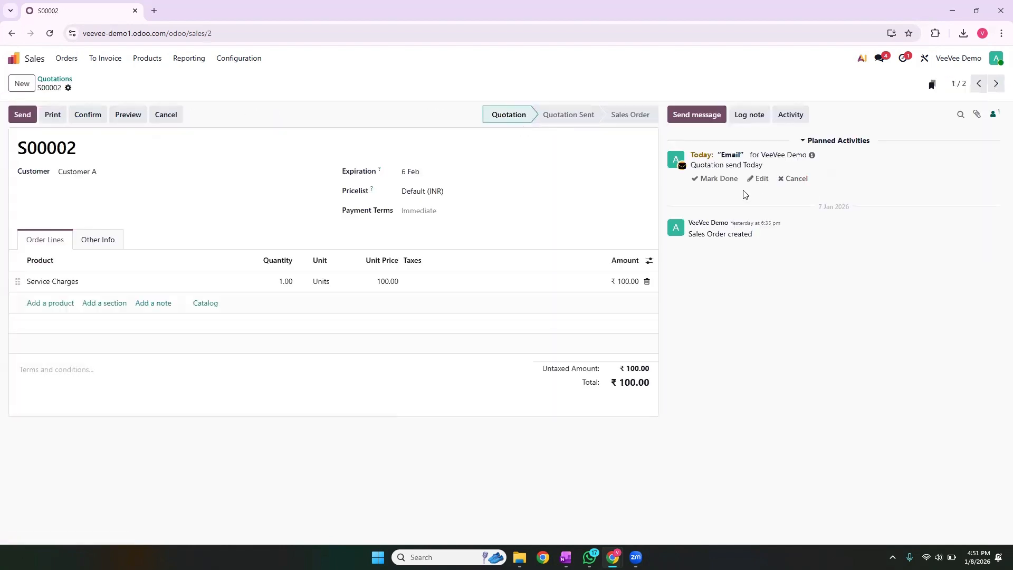
pyautogui.click(714, 180)
pyautogui.write('Quot Send To C')
pyautogui.write('ustomer')
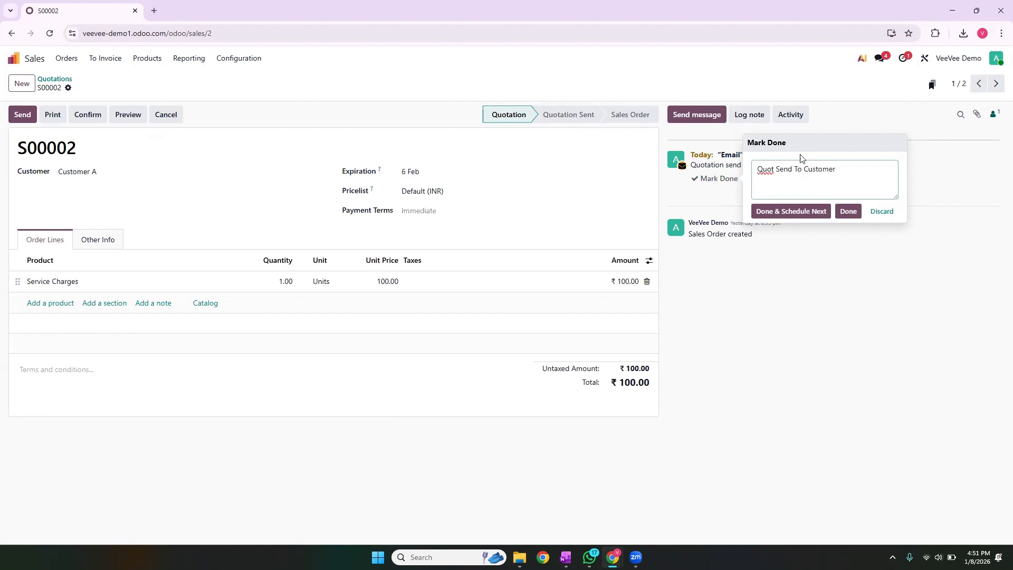
pyautogui.click(846, 212)
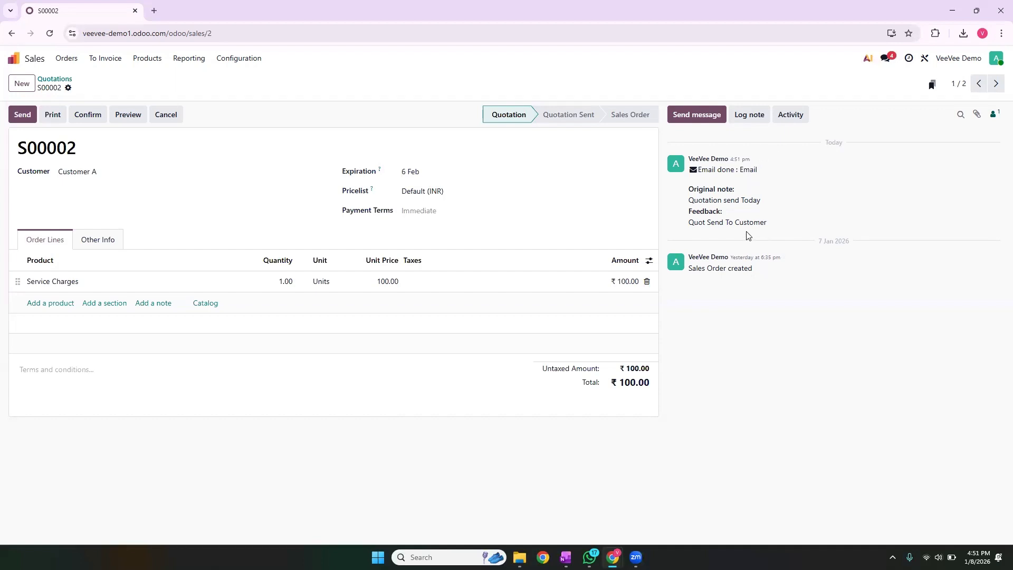
# - Switch to the Purchase app and start a new request for quotation
pyautogui.click(53, 79)
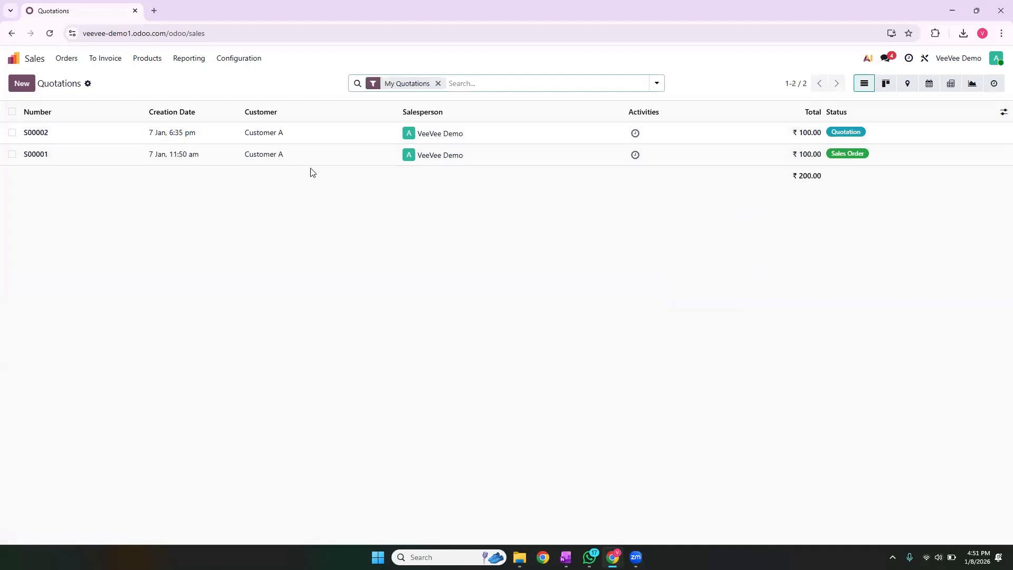
pyautogui.click(21, 63)
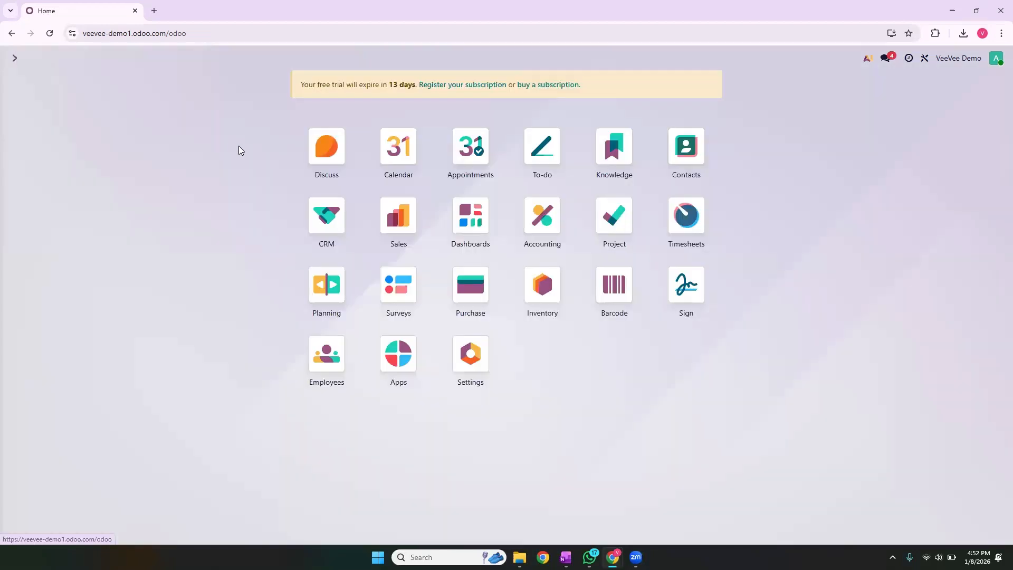
pyautogui.click(471, 301)
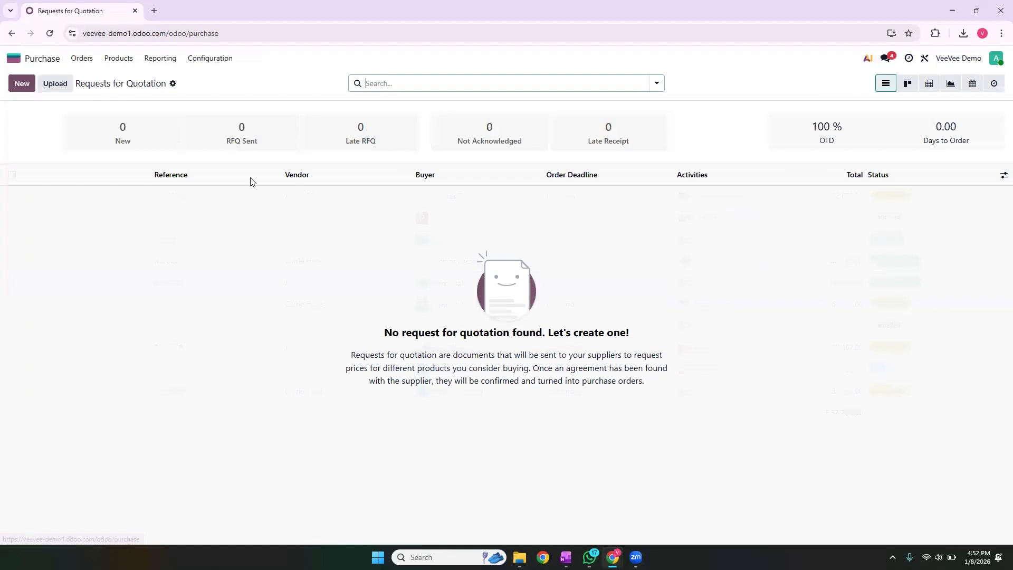
pyautogui.click(23, 83)
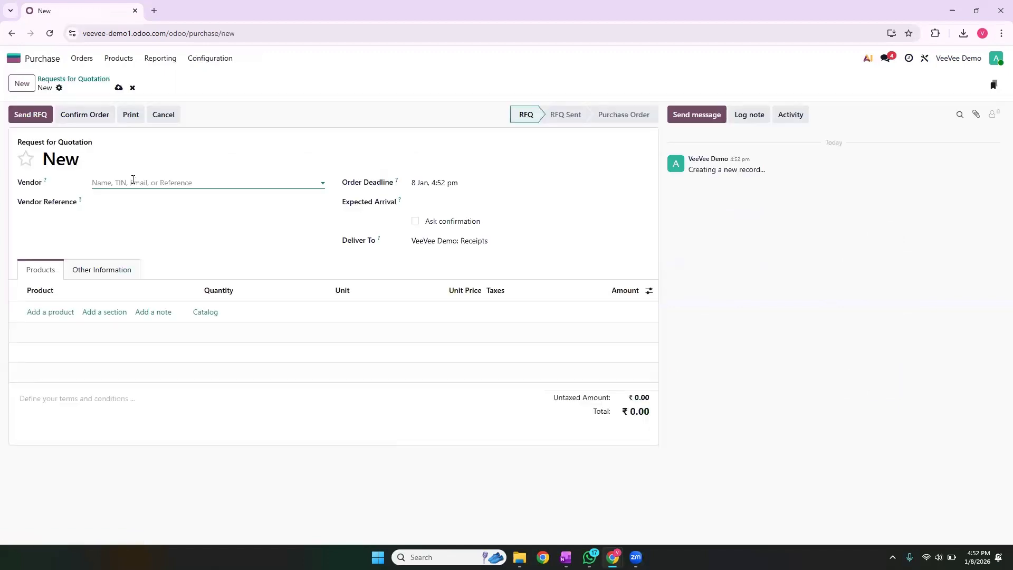
# - Create "Supplier A" as a new vendor and assign it to the request for quotation
pyautogui.click(133, 182)
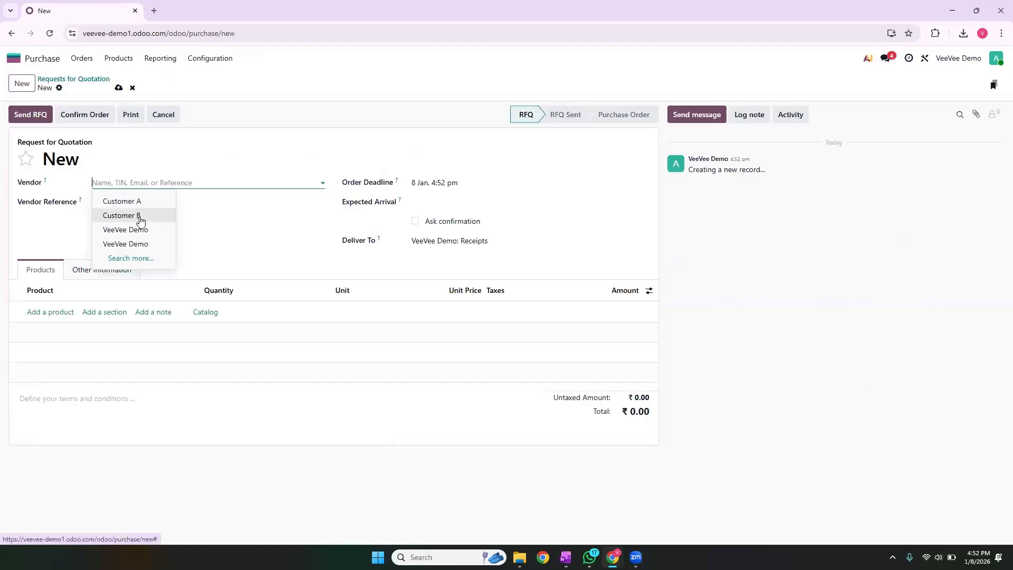
pyautogui.write('Supplier A')
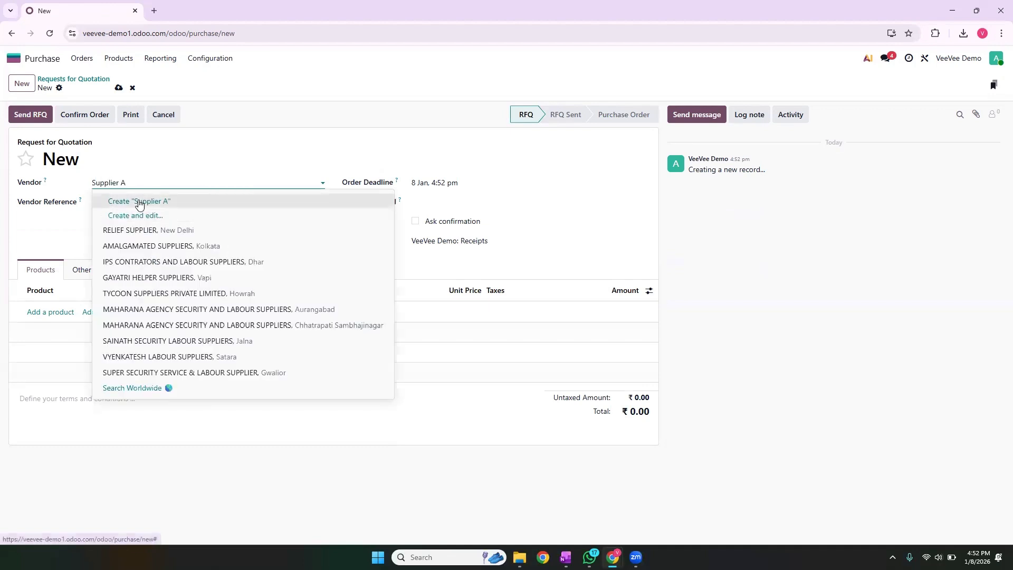
pyautogui.click(139, 200)
# - Add a product line for "Test Product" to the request for quotation
pyautogui.click(47, 312)
pyautogui.write('Test Product')
pyautogui.click(70, 332)
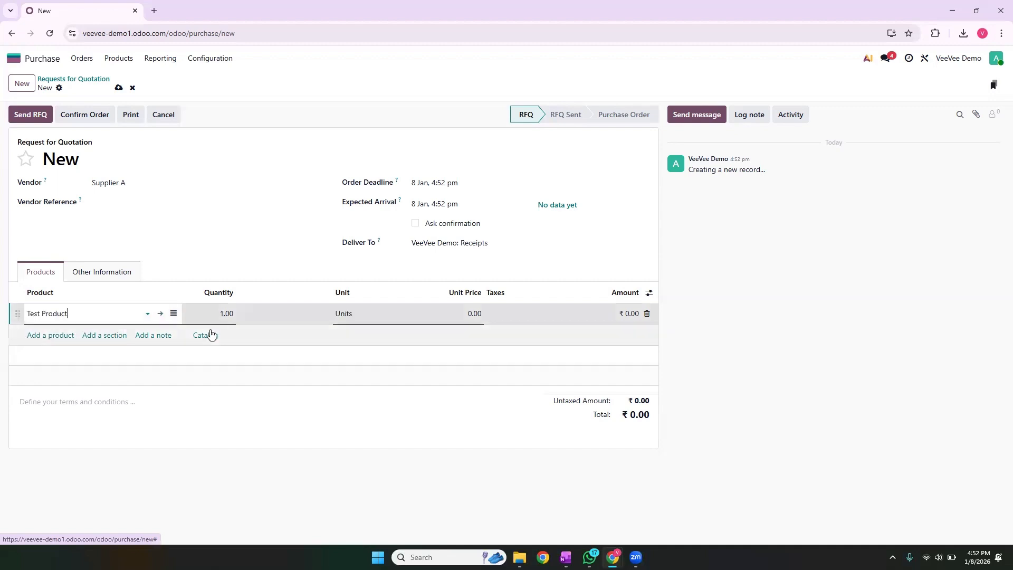
# - Set the Test Product line to a unit price of 1000 and a quantity of 5, and save the request for quotation
pyautogui.click(471, 313)
pyautogui.write('1,')
pyautogui.write('000')
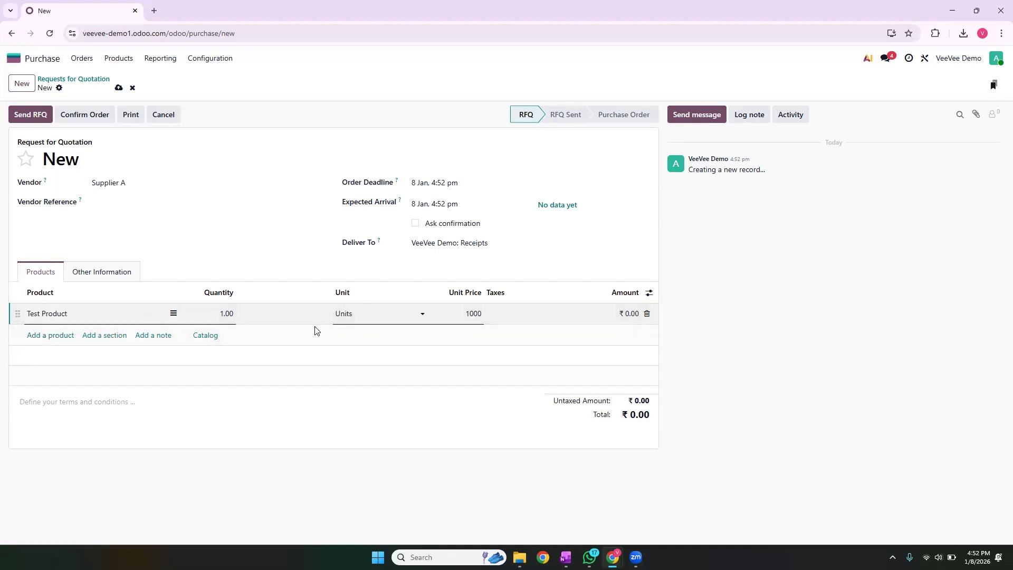
pyautogui.click(227, 313)
pyautogui.write('5')
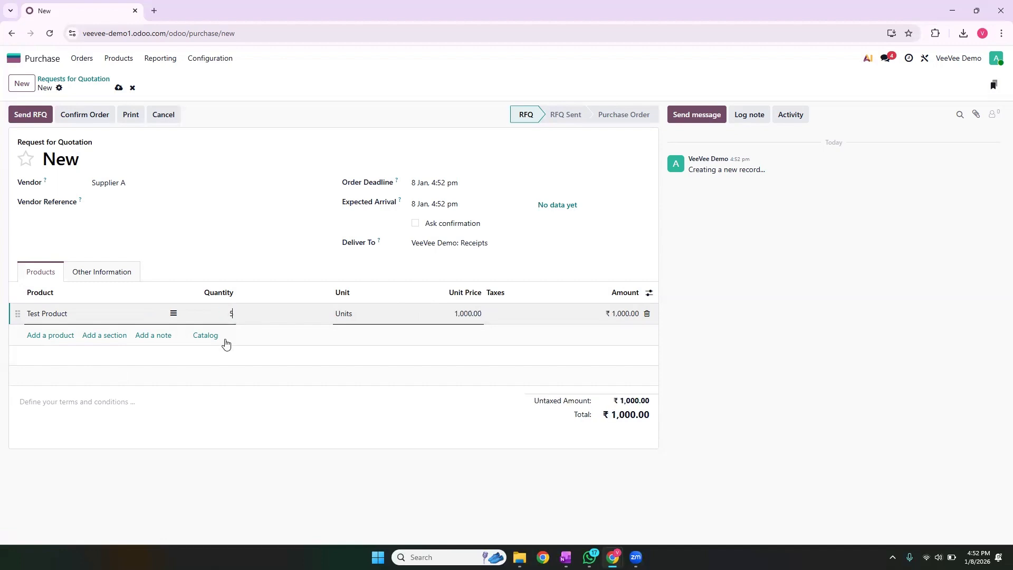
pyautogui.click(208, 404)
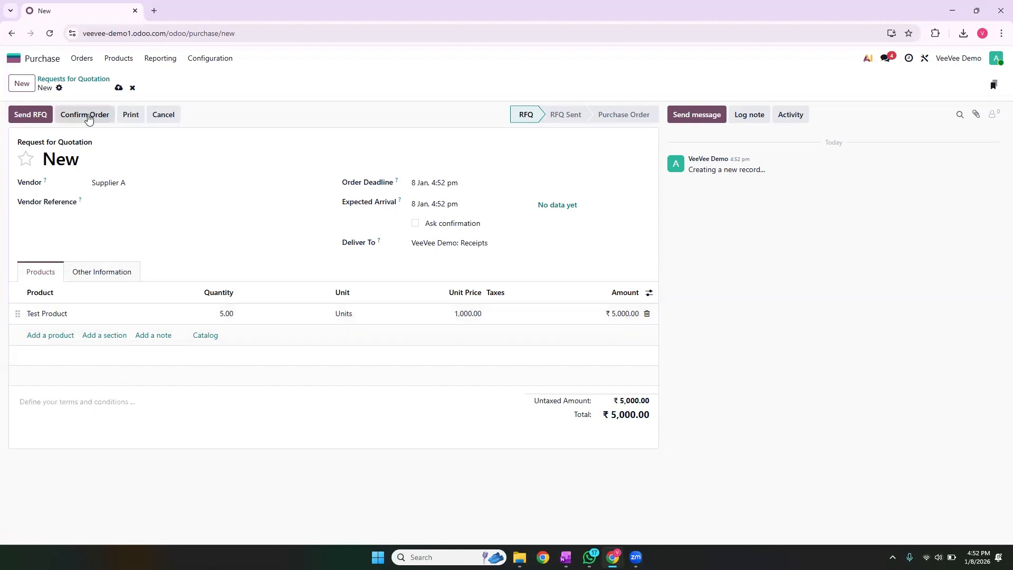
pyautogui.click(119, 88)
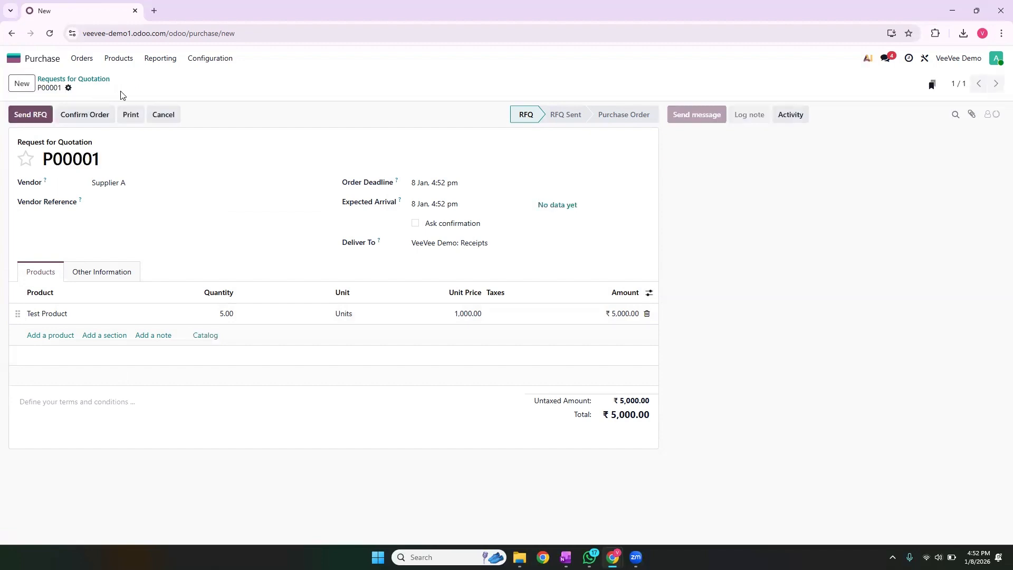
# - Return to the Requests for Quotation list and schedule an Email activity on the Supplier A request
pyautogui.rightClick(87, 83)
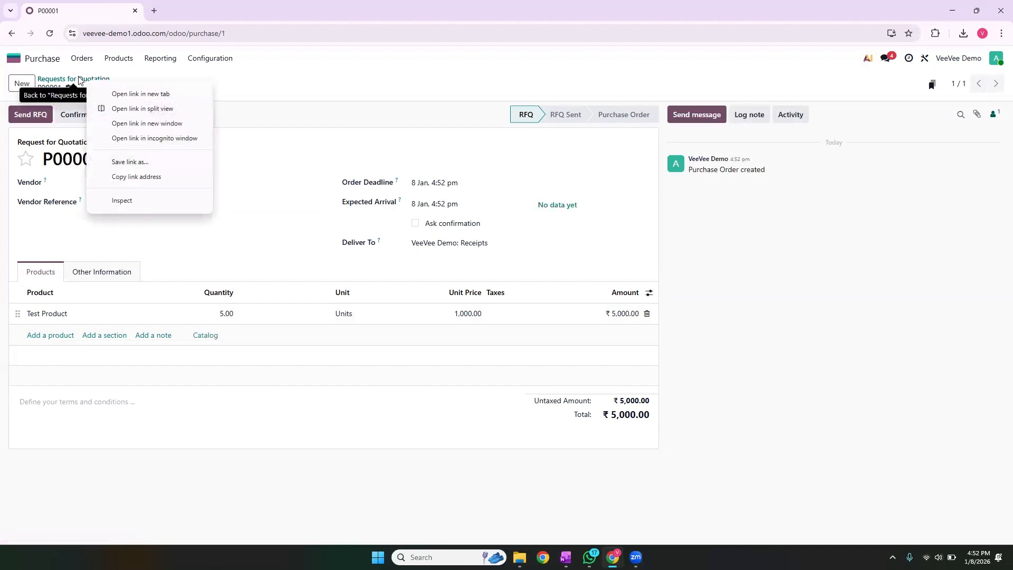
pyautogui.click(76, 79)
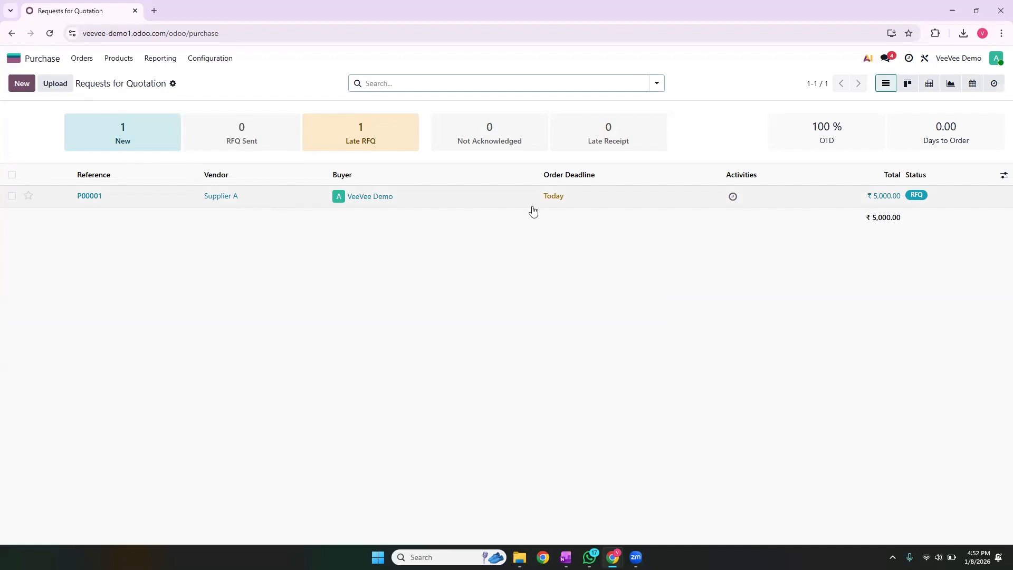
pyautogui.click(731, 197)
pyautogui.click(798, 257)
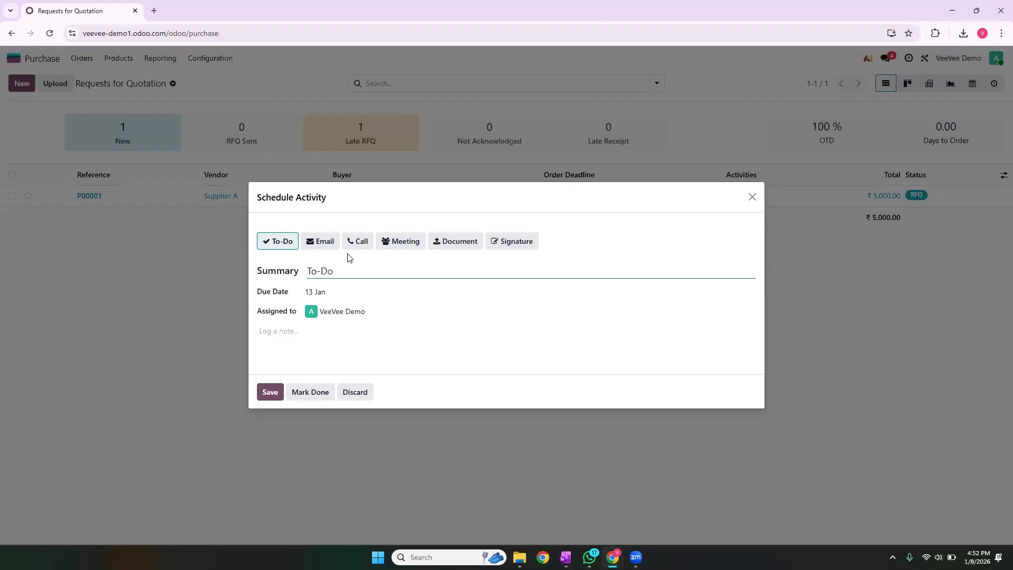
pyautogui.click(324, 248)
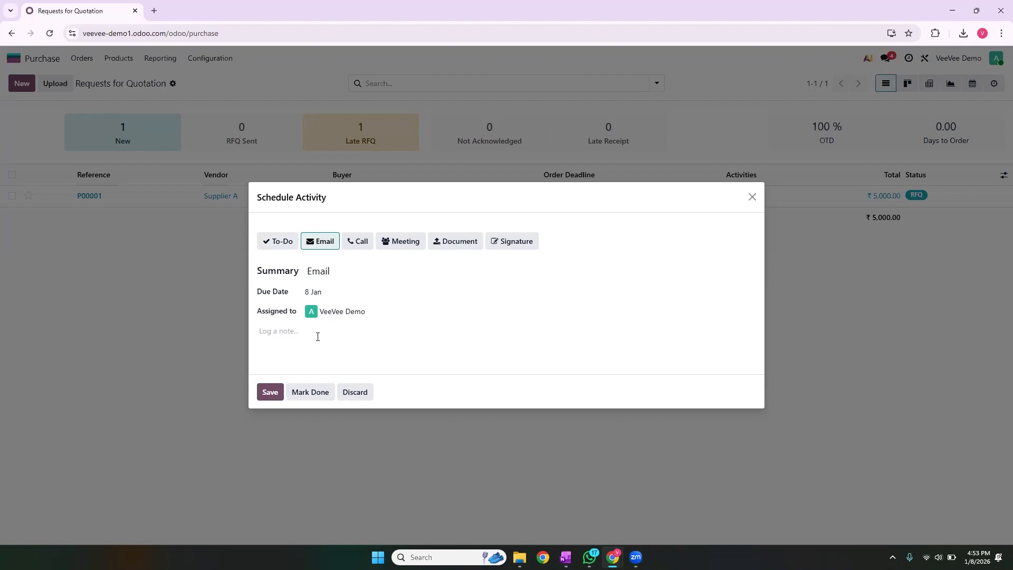
pyautogui.click(270, 392)
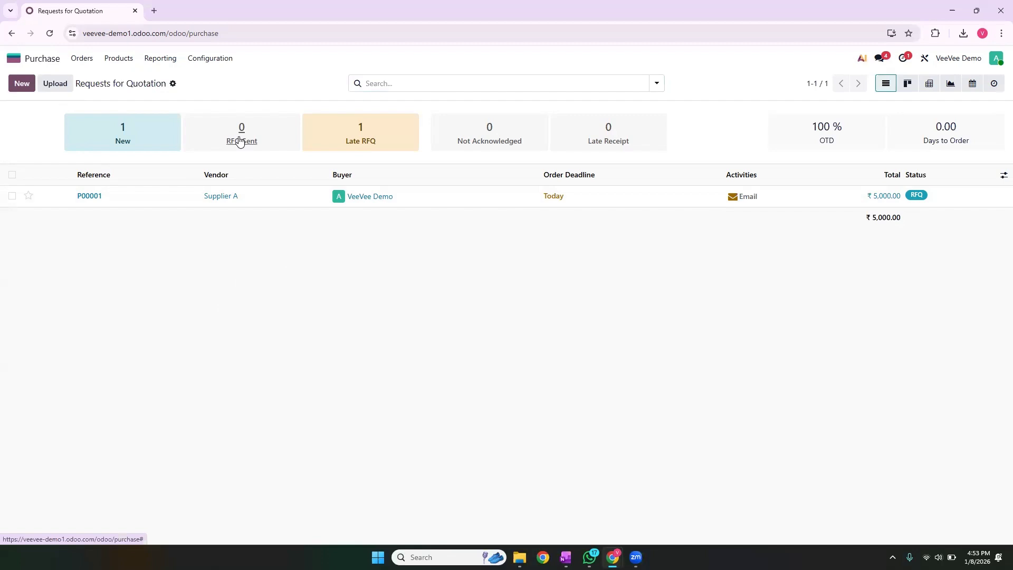
# - Switch to the Sales app, review Customer A's unconfirmed quotation and its activity history, and return to the quotations list
pyautogui.click(43, 60)
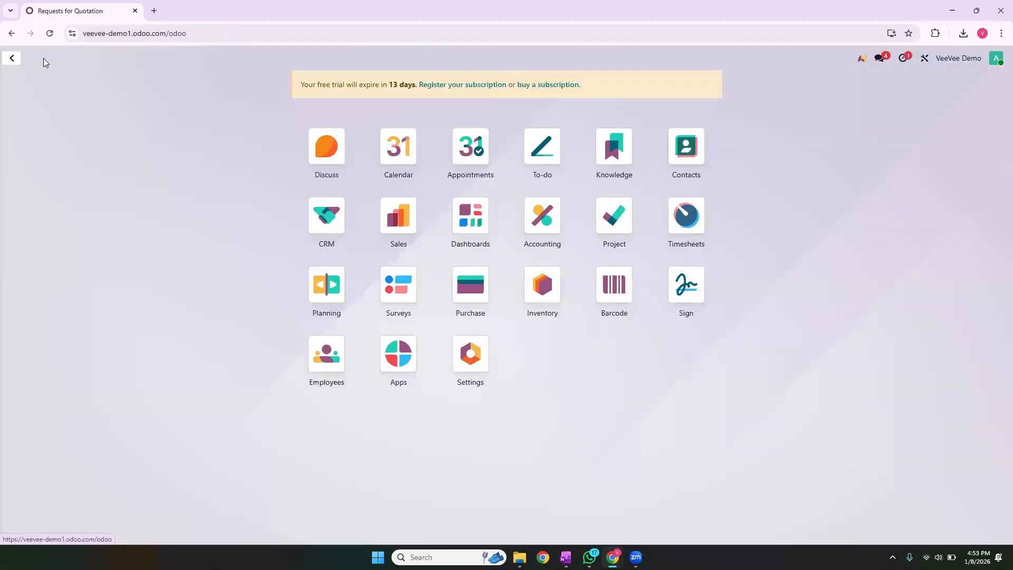
pyautogui.click(390, 220)
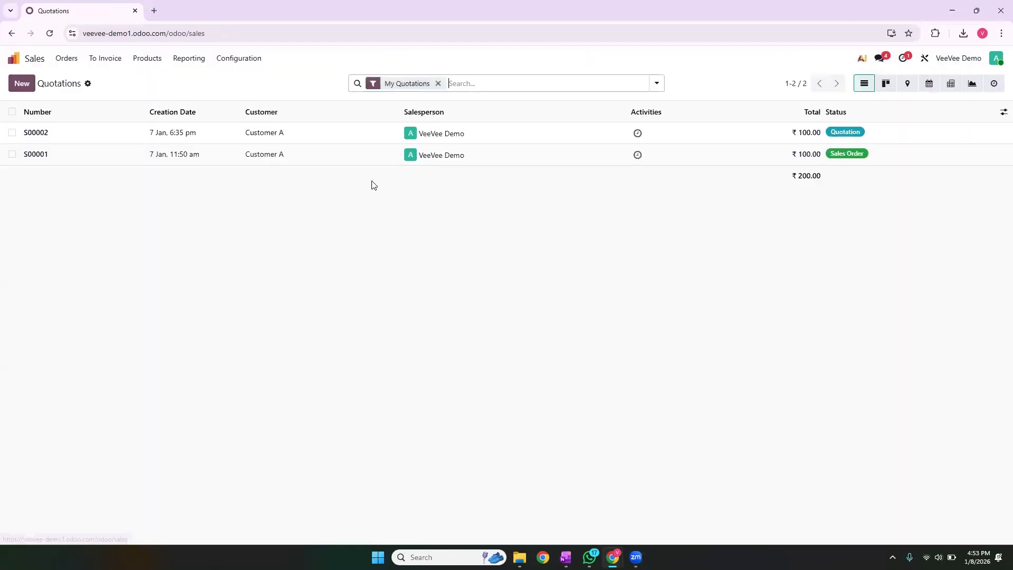
pyautogui.click(356, 143)
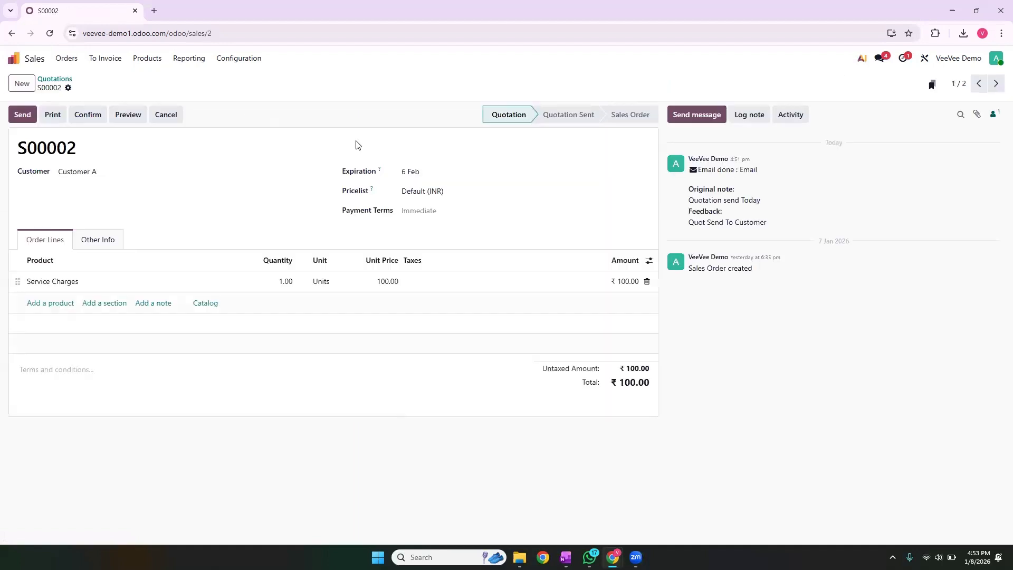
pyautogui.click(57, 80)
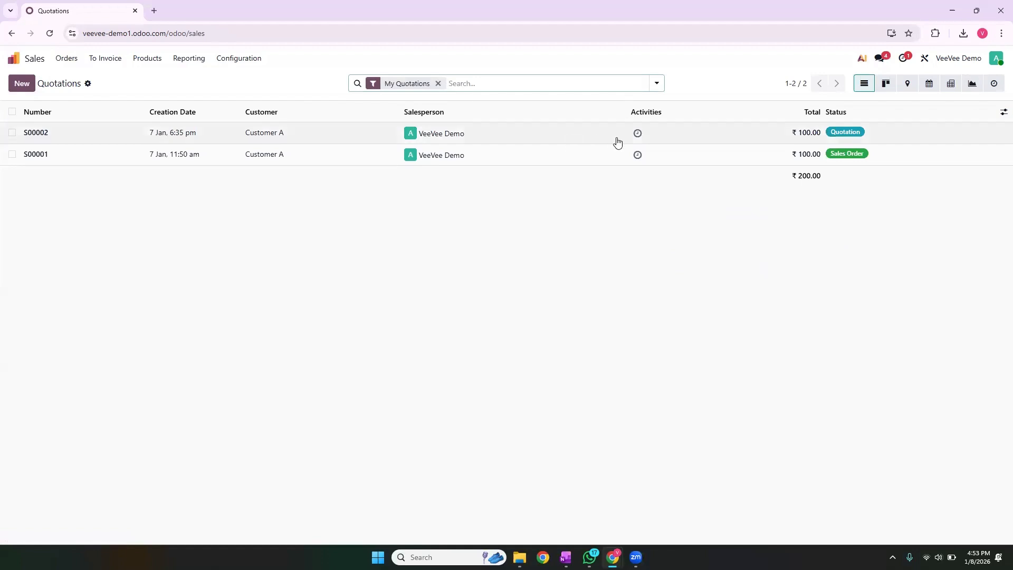
# - Schedule a Meeting activity on Customer A's unconfirmed quotation, view 9 January 2026 in the meeting calendar, and return to the quotations list
pyautogui.click(638, 134)
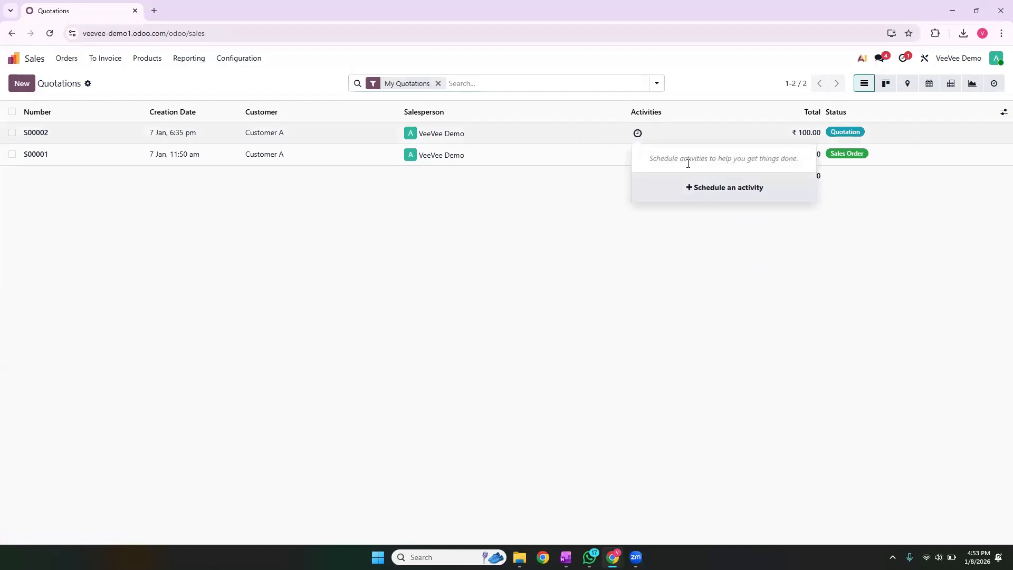
pyautogui.click(711, 189)
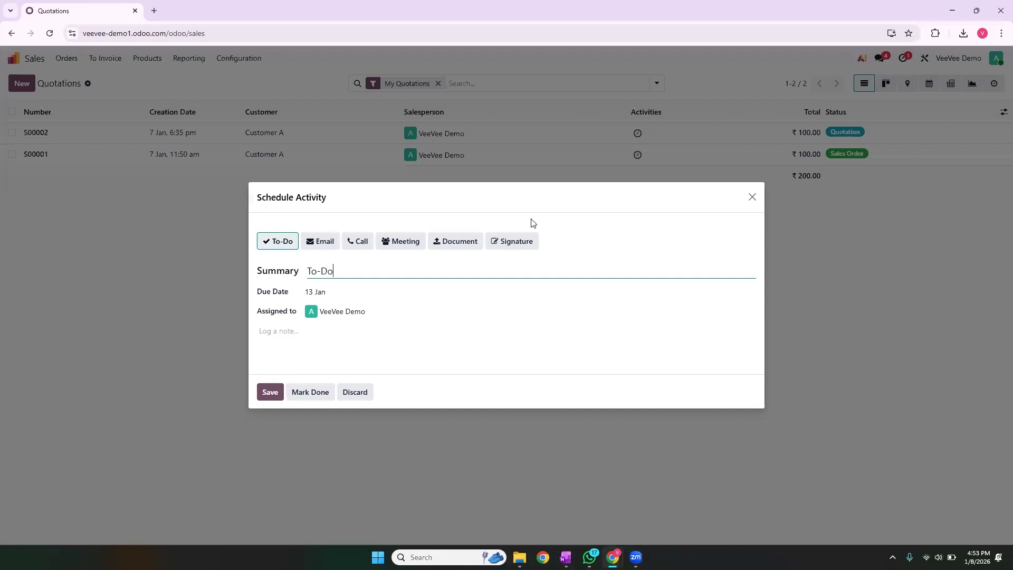
pyautogui.click(404, 245)
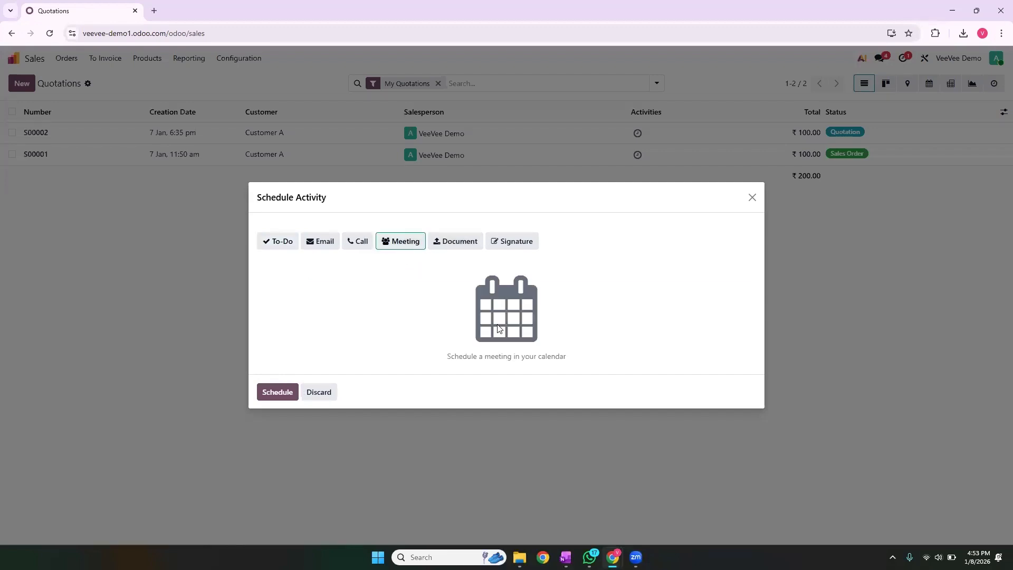
pyautogui.click(280, 394)
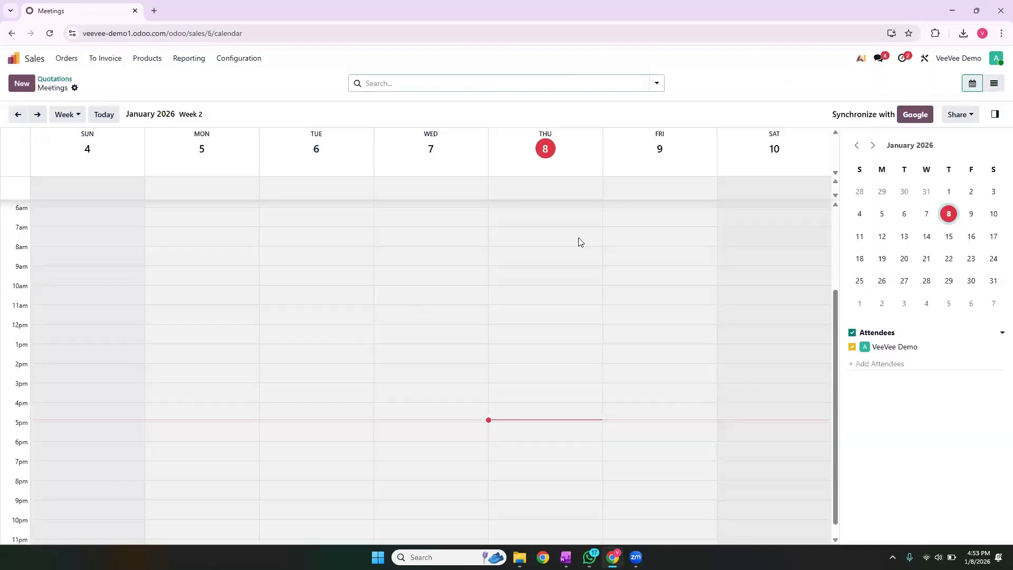
pyautogui.click(970, 214)
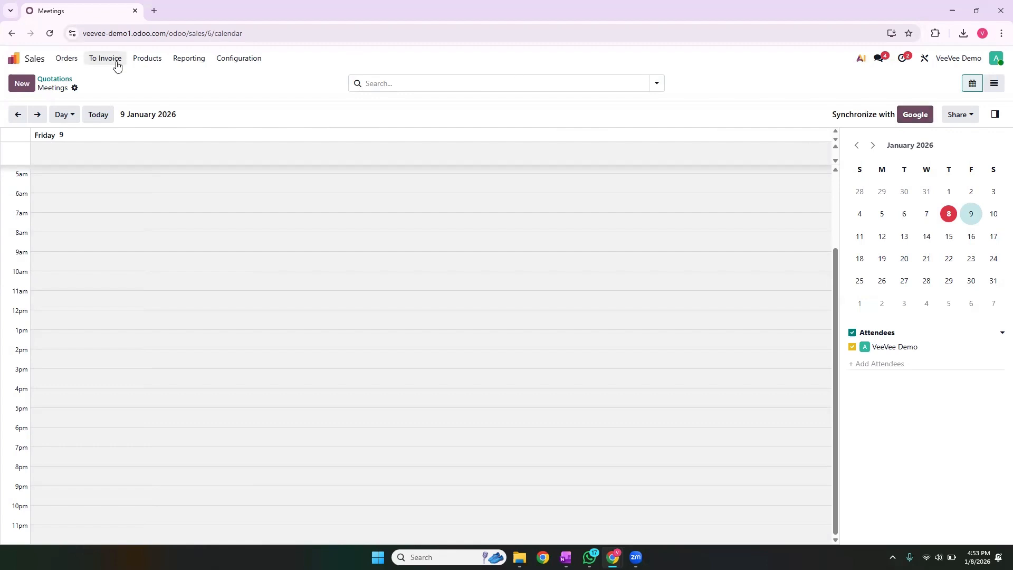
pyautogui.click(52, 82)
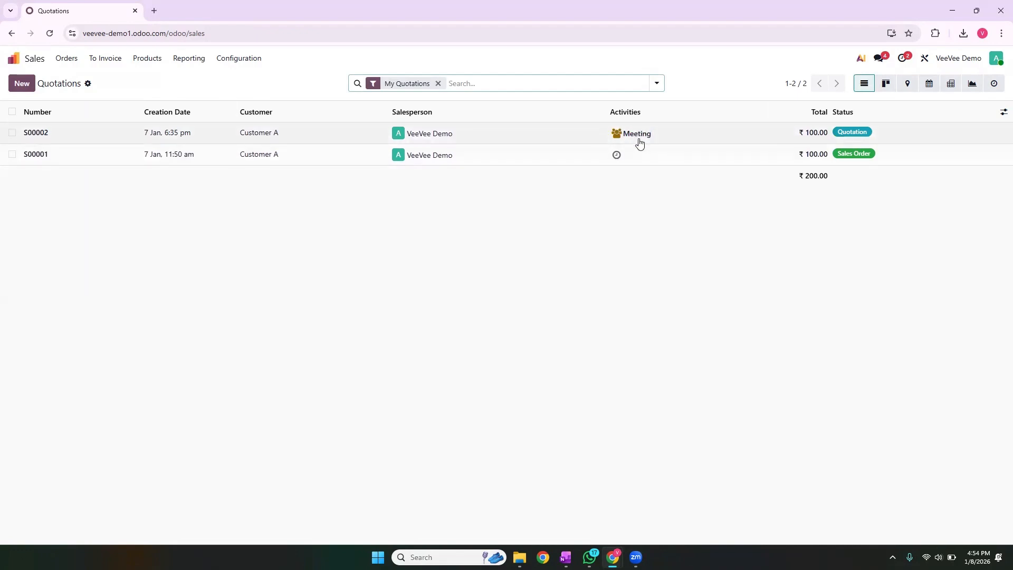
# - Switch to the Accounting app and confirm Customer A's draft customer invoice
pyautogui.click(42, 61)
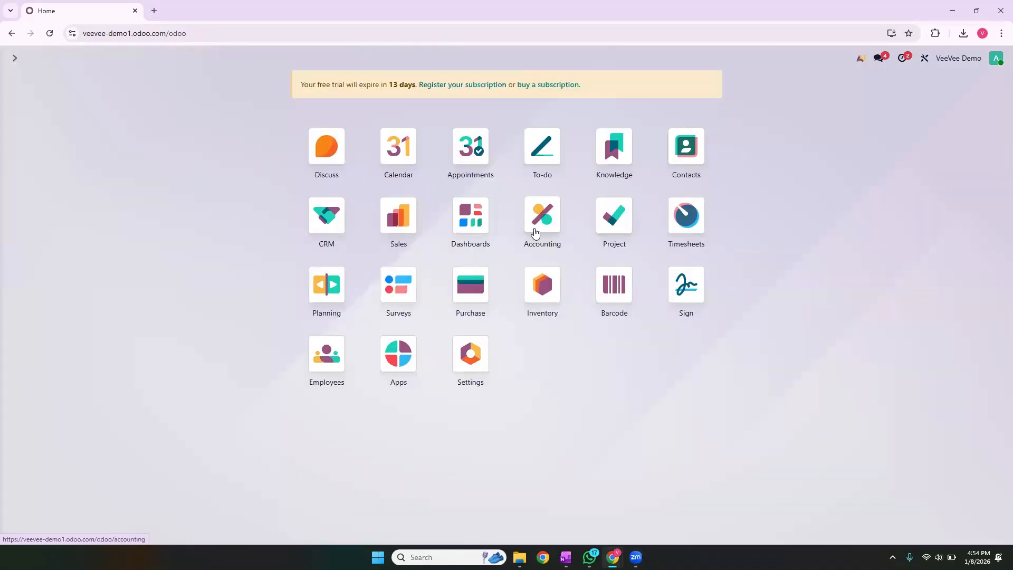
pyautogui.click(534, 227)
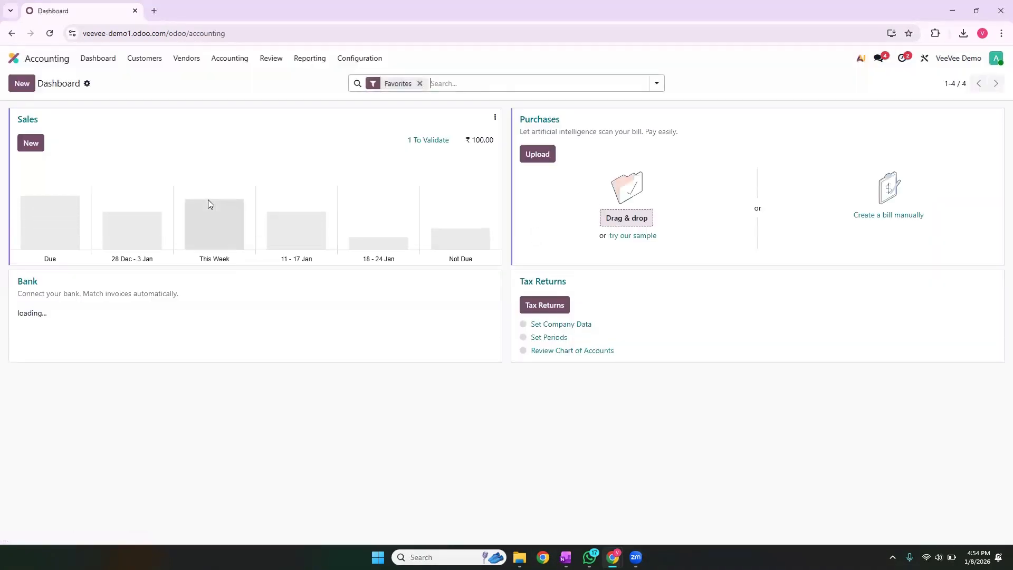
pyautogui.click(151, 63)
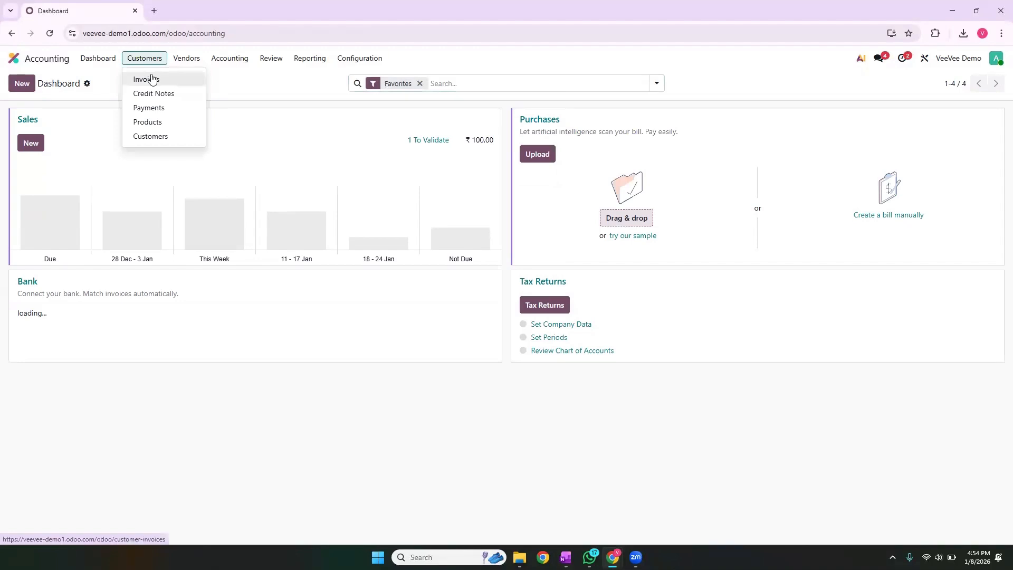
pyautogui.click(151, 78)
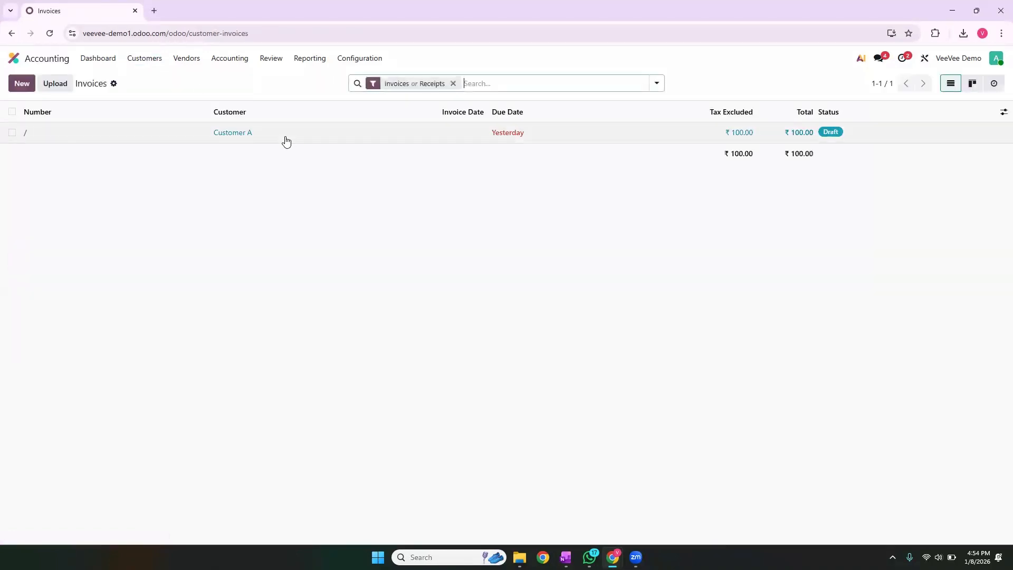
pyautogui.click(285, 140)
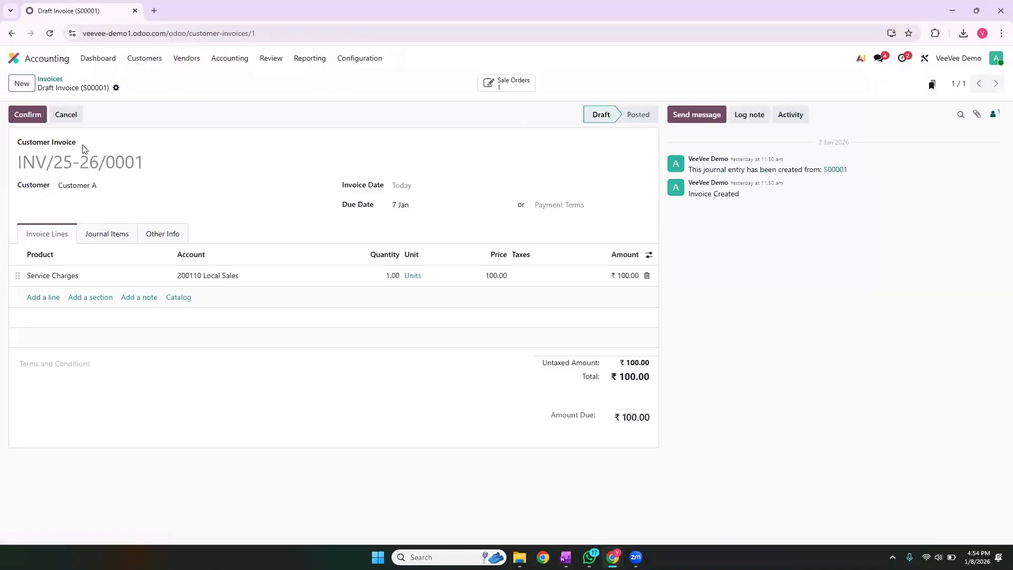
pyautogui.click(30, 115)
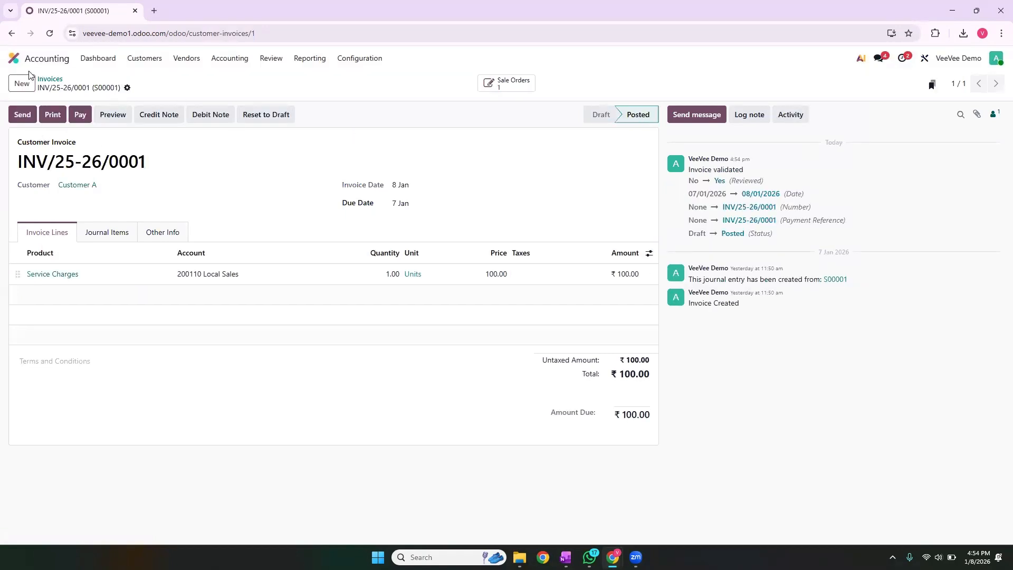
# - Open the activity view of the customer invoices and start scheduling an activity for Customer A's posted invoice
pyautogui.click(44, 81)
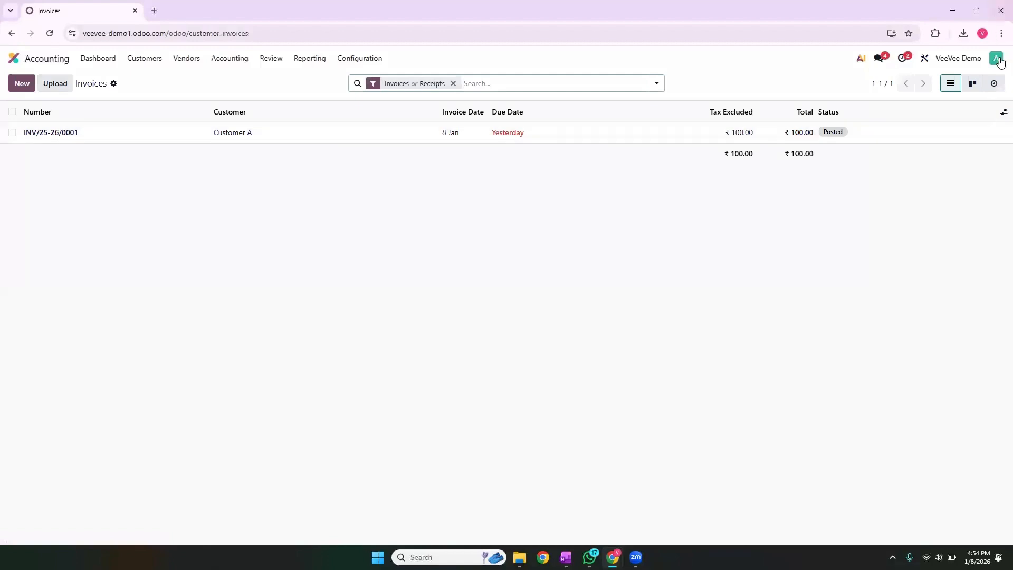
pyautogui.click(996, 85)
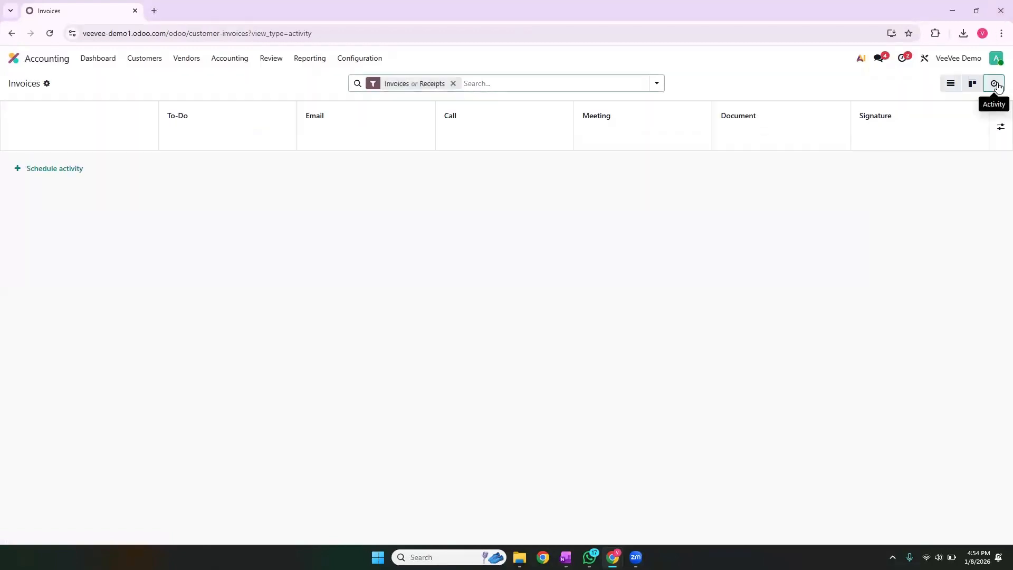
pyautogui.click(72, 170)
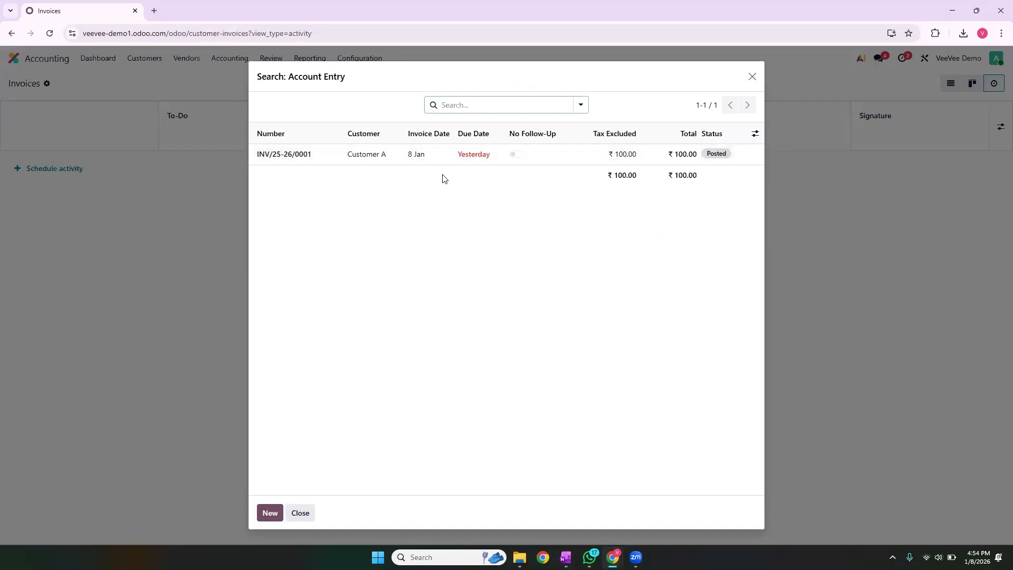
pyautogui.click(516, 155)
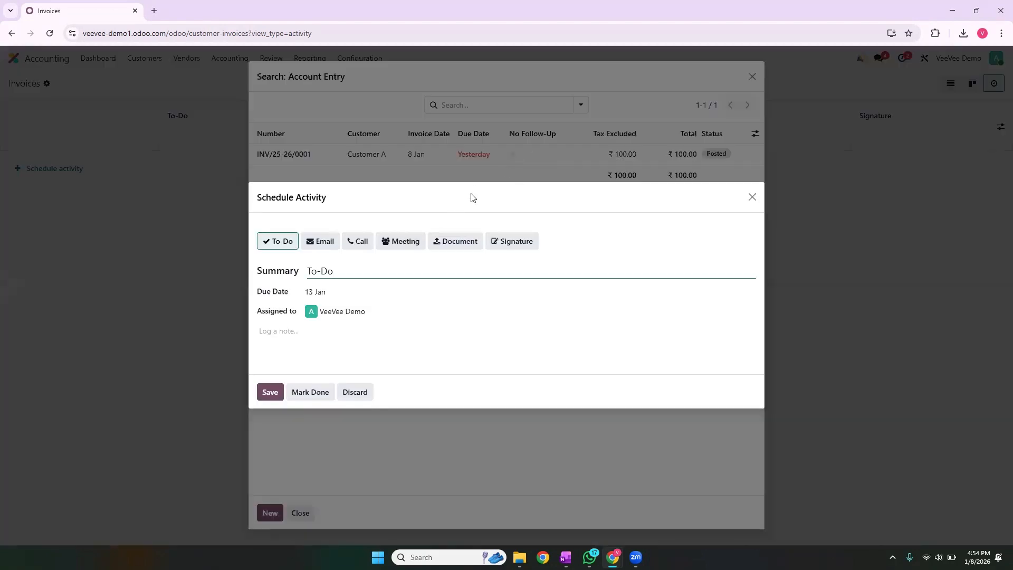